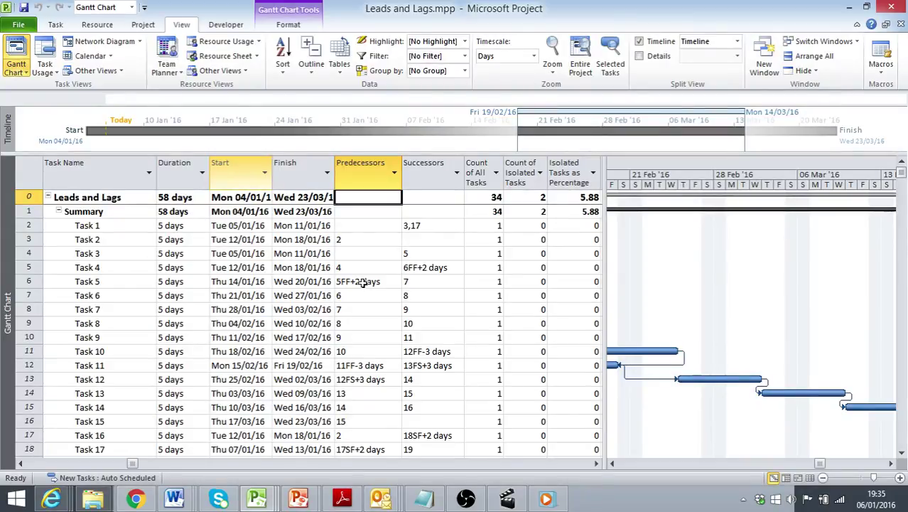
left_click(431, 268)
left_click(442, 352)
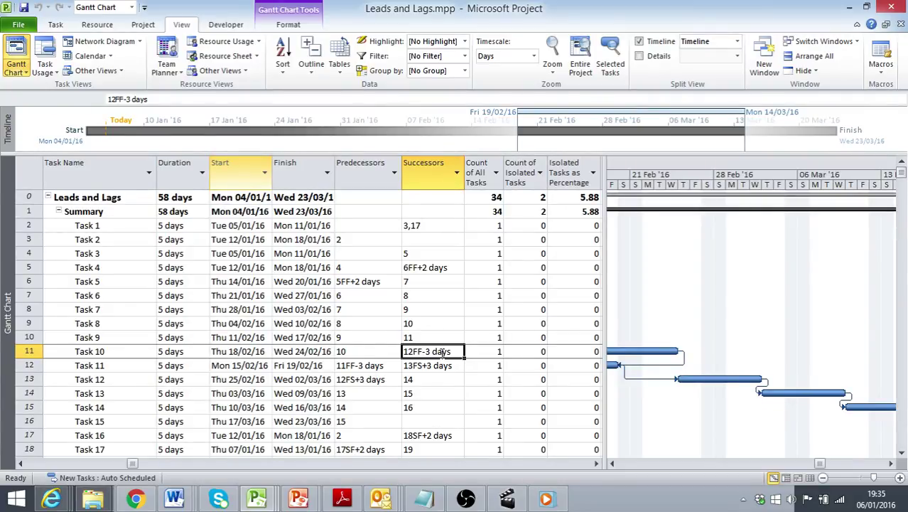
scroll(442, 354, "down", 4)
scroll(440, 357, "up", 4)
Step: Create a new task filter whose first condition is Predecessors contains "+"
left_click(465, 57)
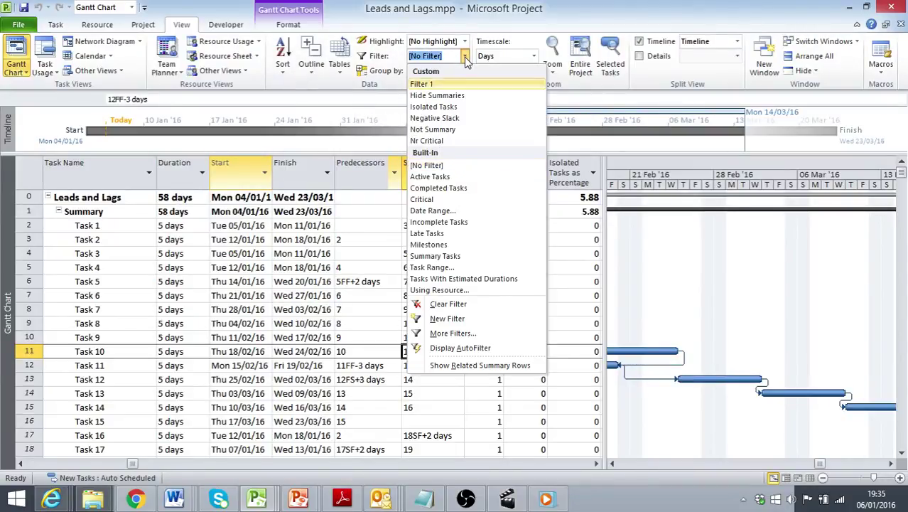
left_click(446, 321)
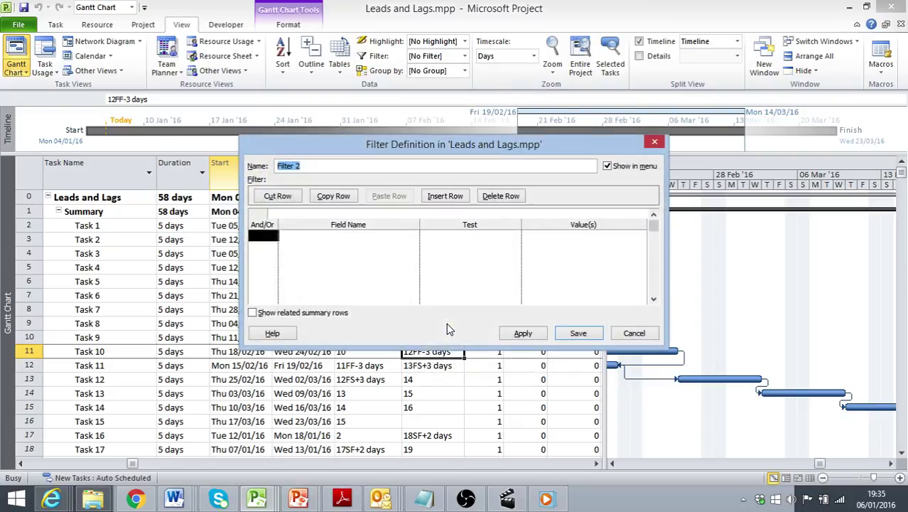
left_click(347, 236)
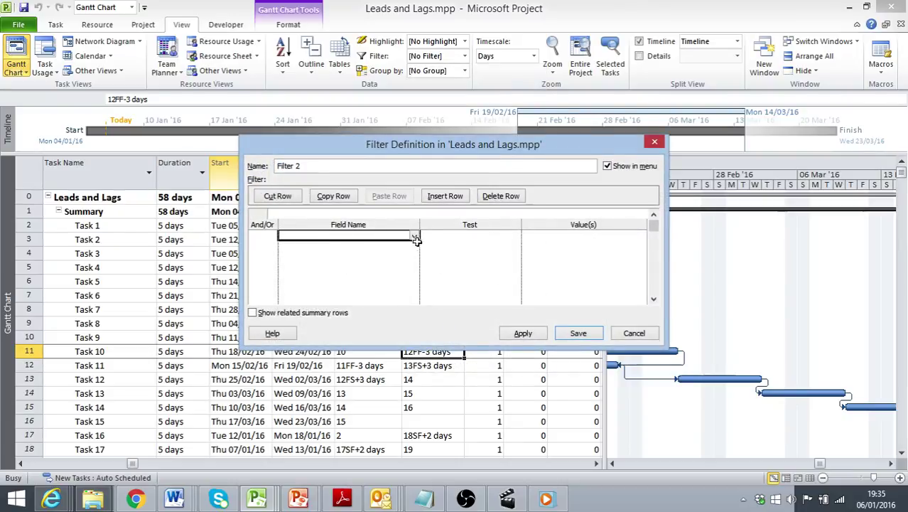
left_click(415, 236)
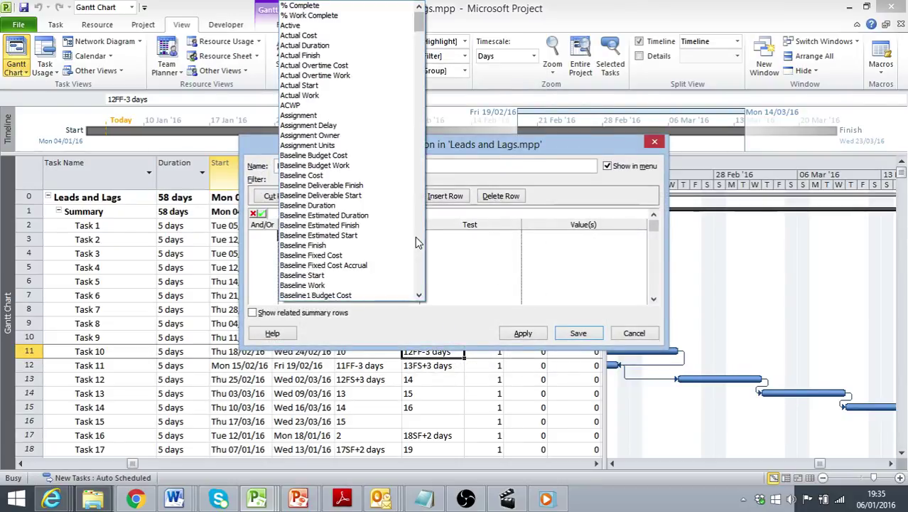
type("Pe")
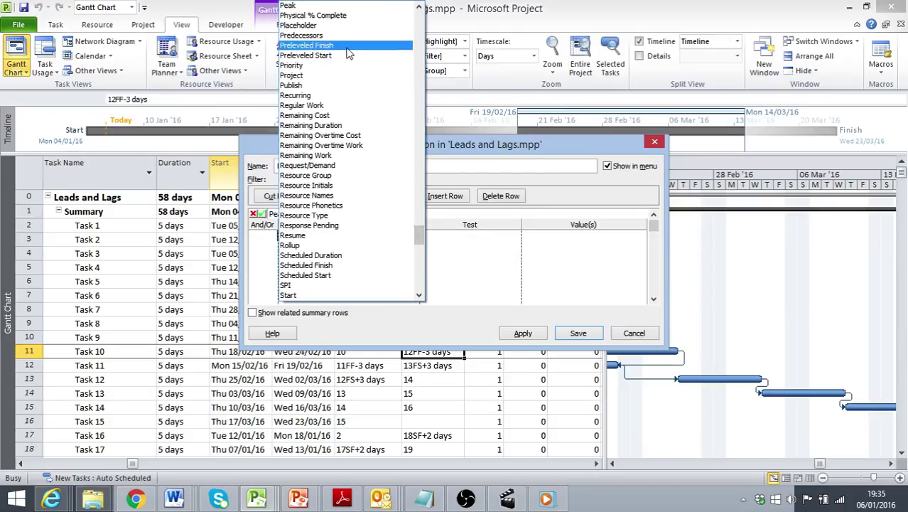
left_click(302, 35)
left_click(457, 237)
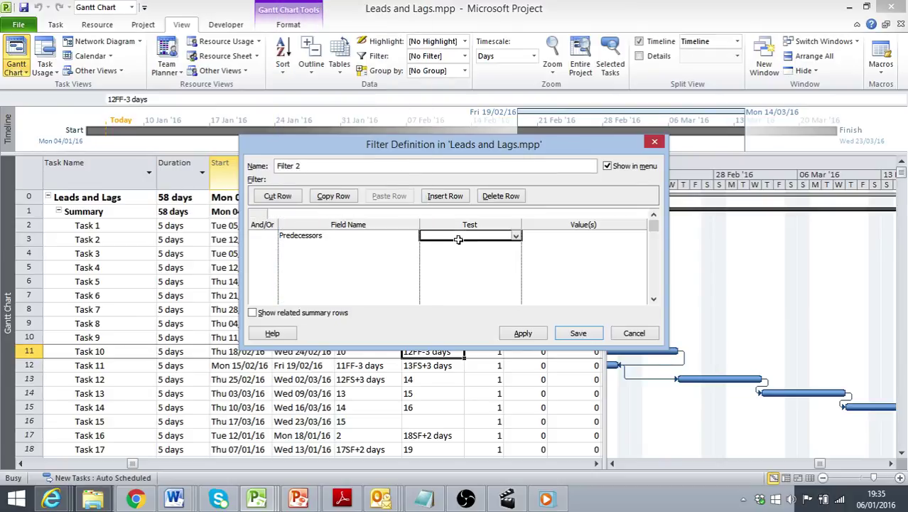
left_click(516, 238)
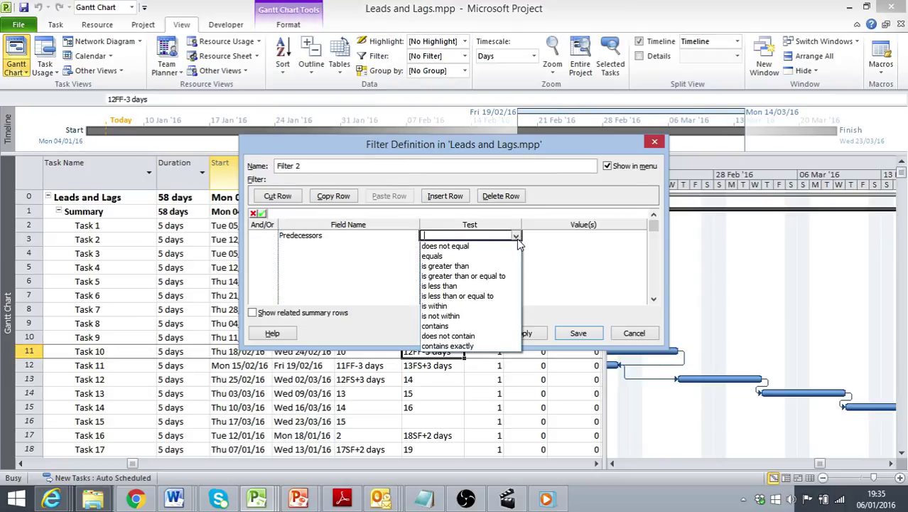
left_click(443, 322)
left_click(553, 237)
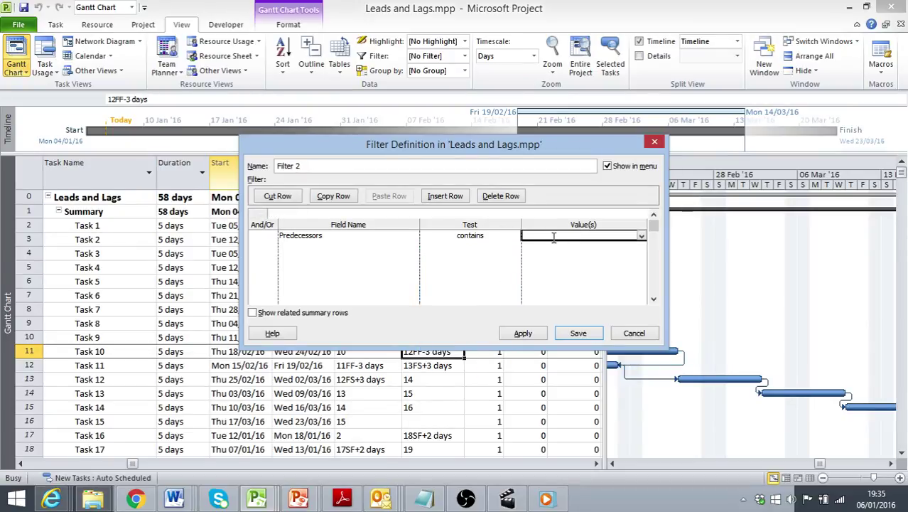
type("+")
Step: Add a second filter condition joined with Or: Predecessors contains "-"
left_click(256, 245)
left_click(274, 246)
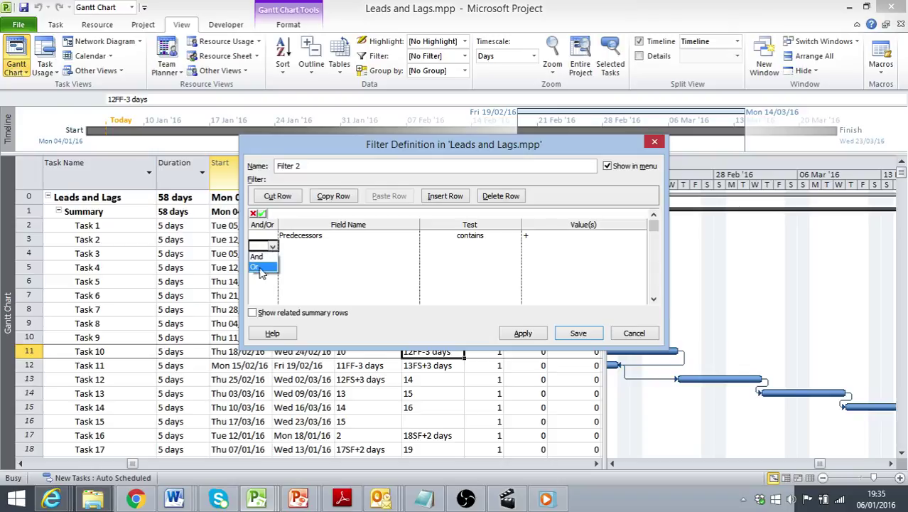
left_click(258, 273)
left_click(295, 250)
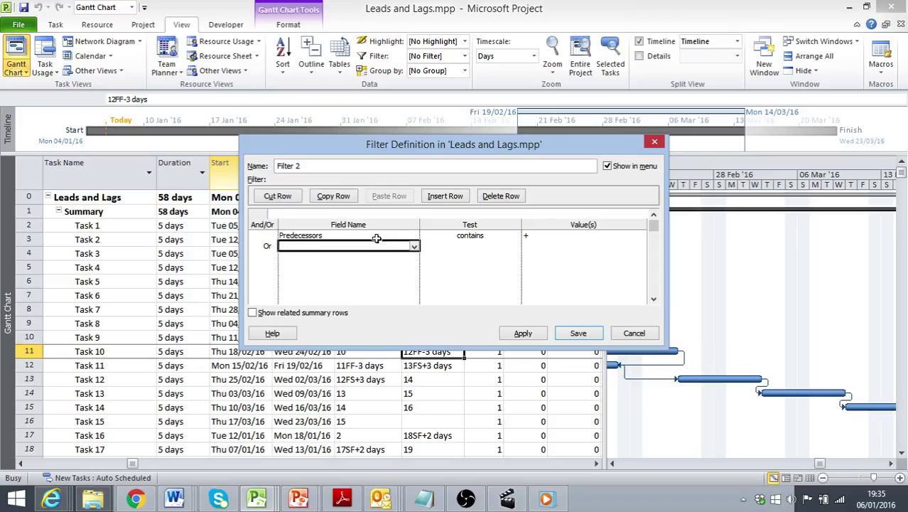
left_click(415, 245)
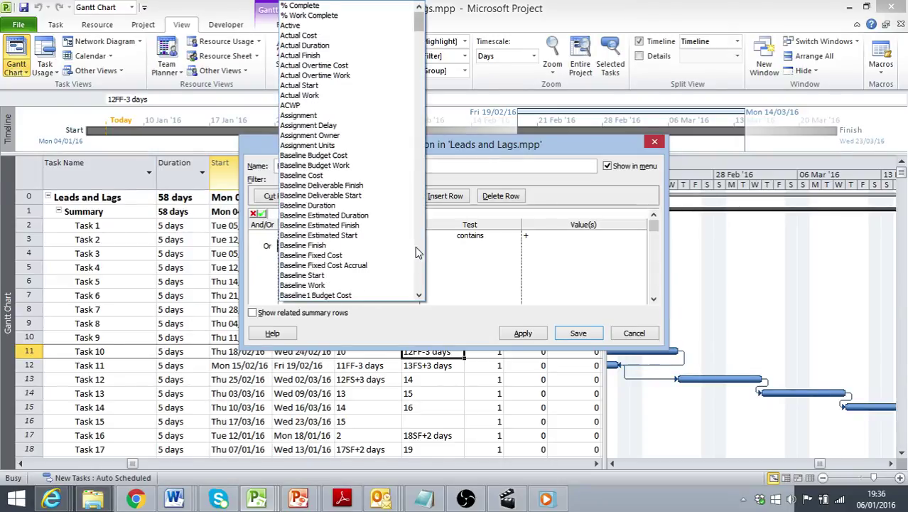
left_click(415, 246)
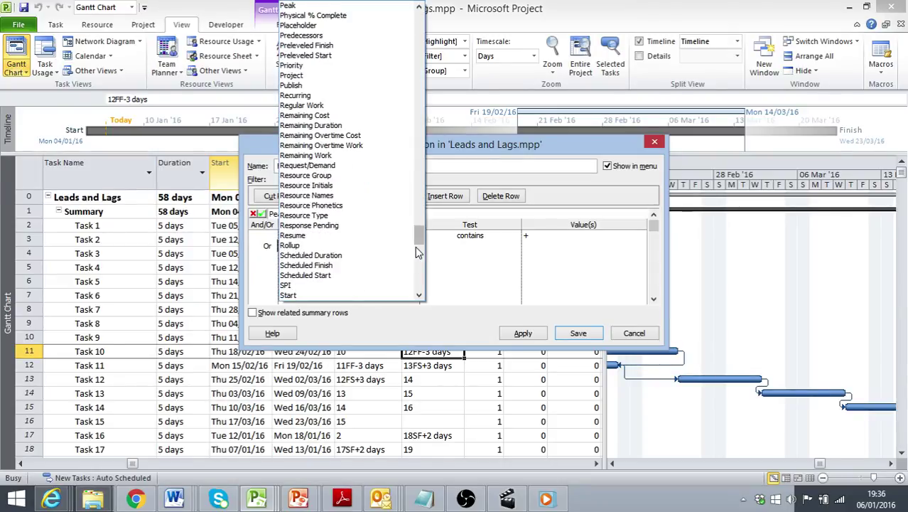
left_click(312, 34)
left_click(455, 250)
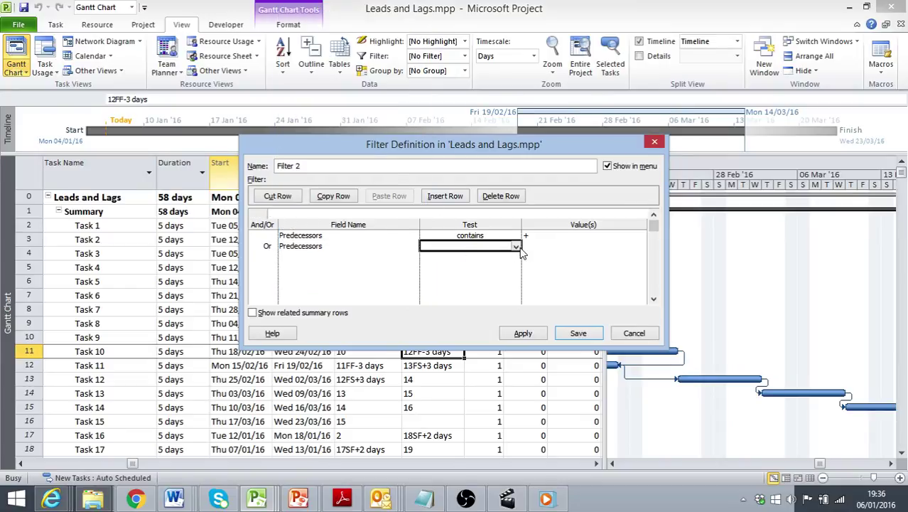
left_click(517, 246)
left_click(451, 336)
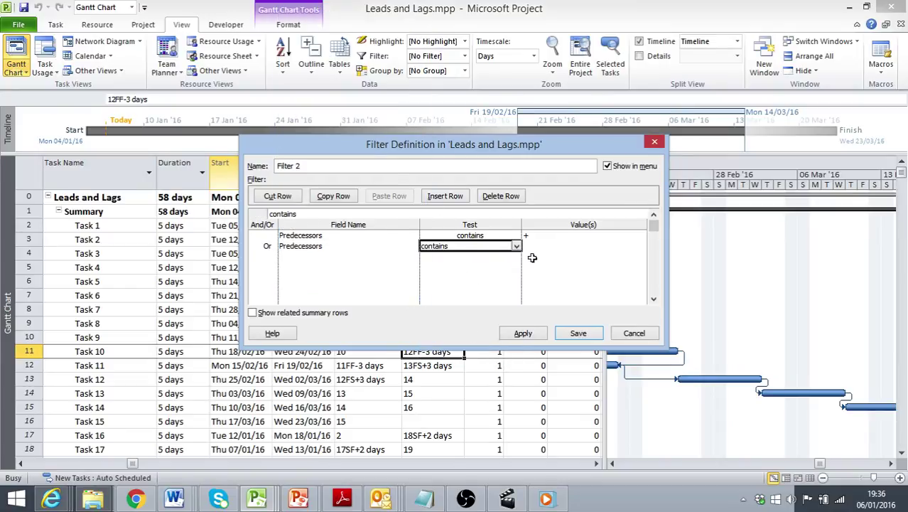
left_click(532, 243)
type("-")
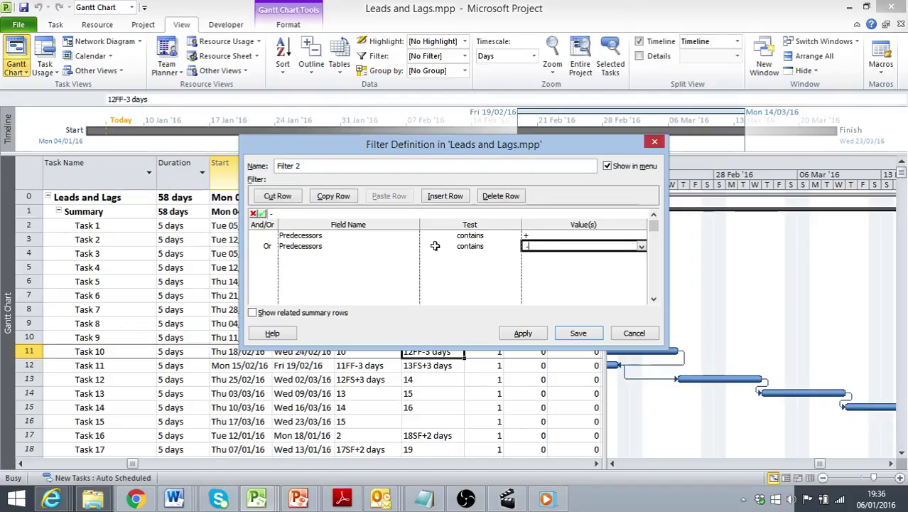
Step: Add a third filter condition joined with Or: Successors contains "+"
left_click(263, 257)
left_click(272, 256)
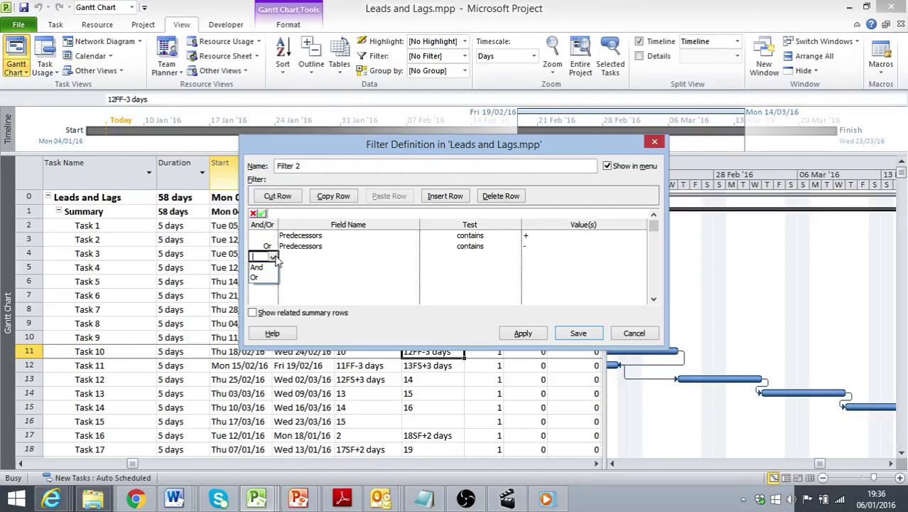
left_click(263, 277)
left_click(295, 255)
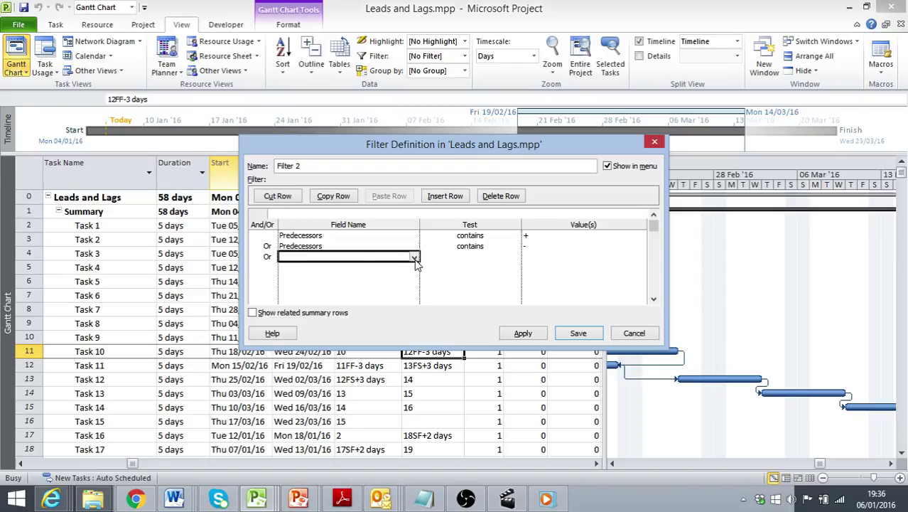
left_click(417, 258)
left_click(417, 263)
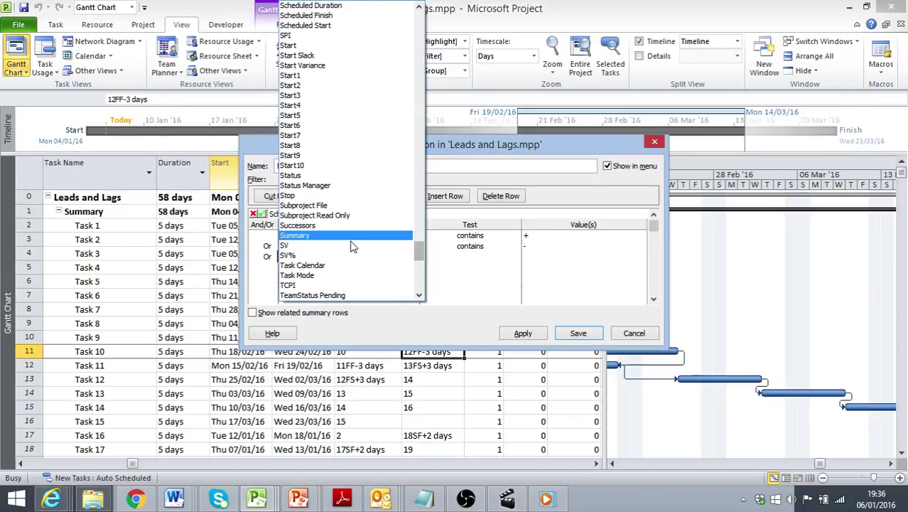
left_click(337, 226)
left_click(424, 257)
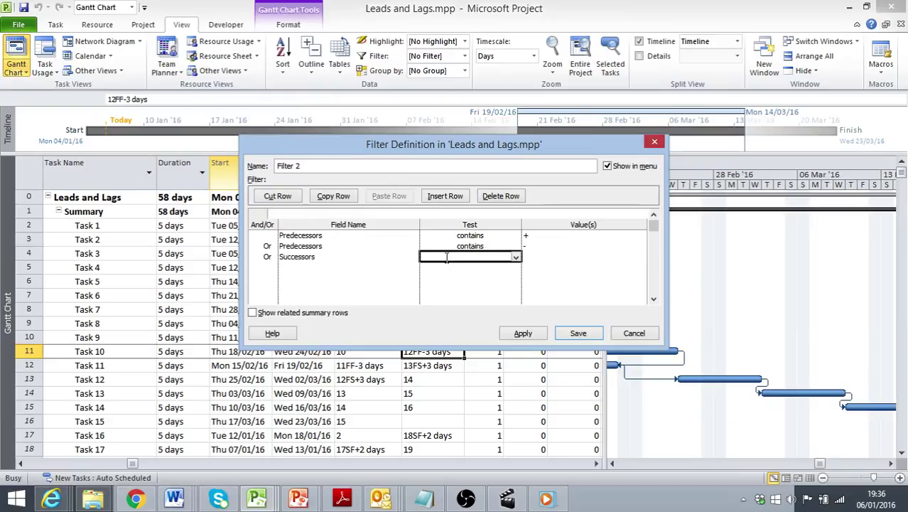
left_click(517, 257)
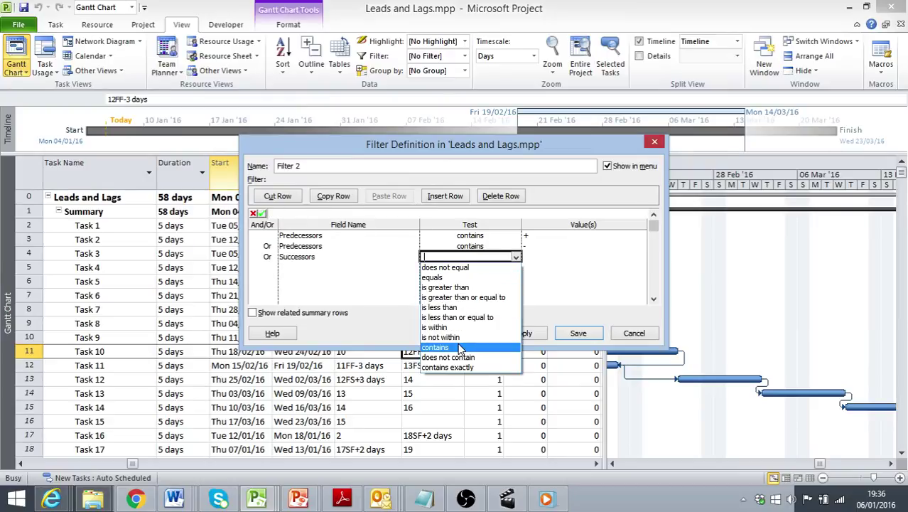
left_click(517, 347)
left_click(541, 258)
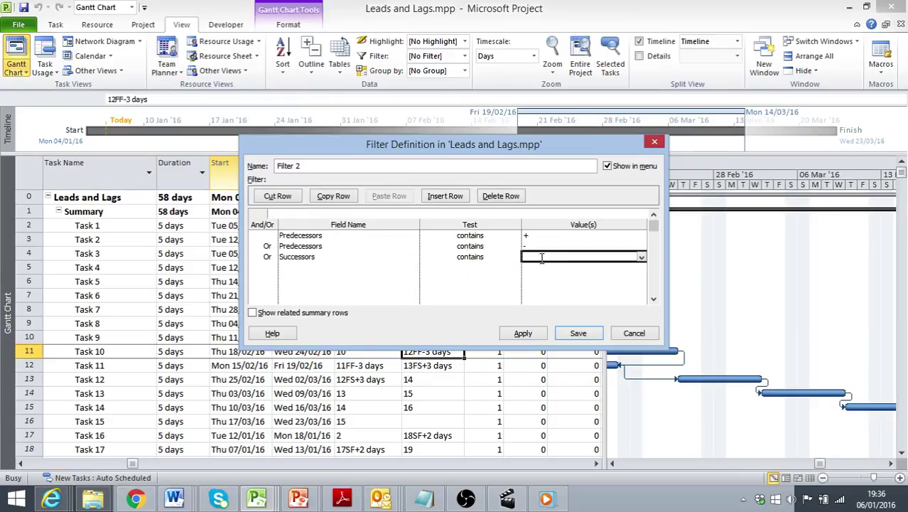
type("+")
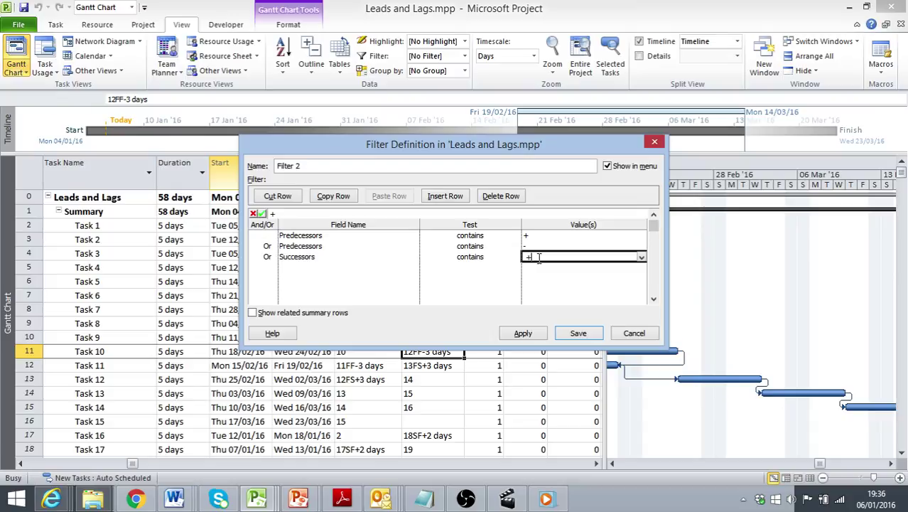
Step: Add a fourth filter condition joined with Or, Successors contains "-", and enable showing related summary rows
left_click(271, 268)
left_click(273, 268)
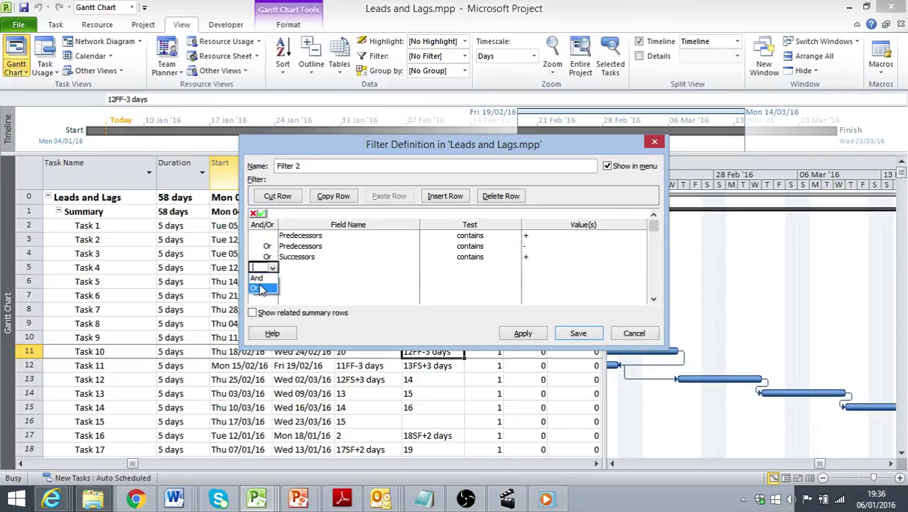
left_click(260, 289)
left_click(305, 265)
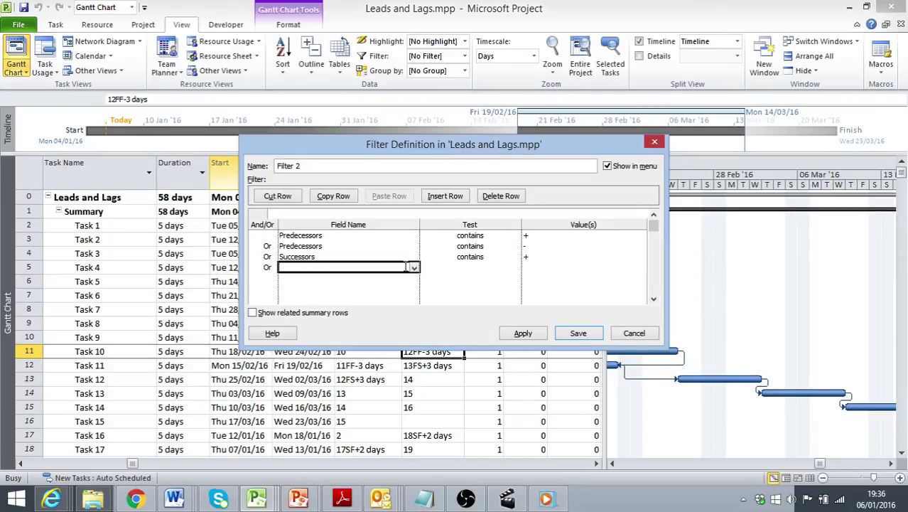
left_click(416, 268)
left_click(417, 273)
type("s")
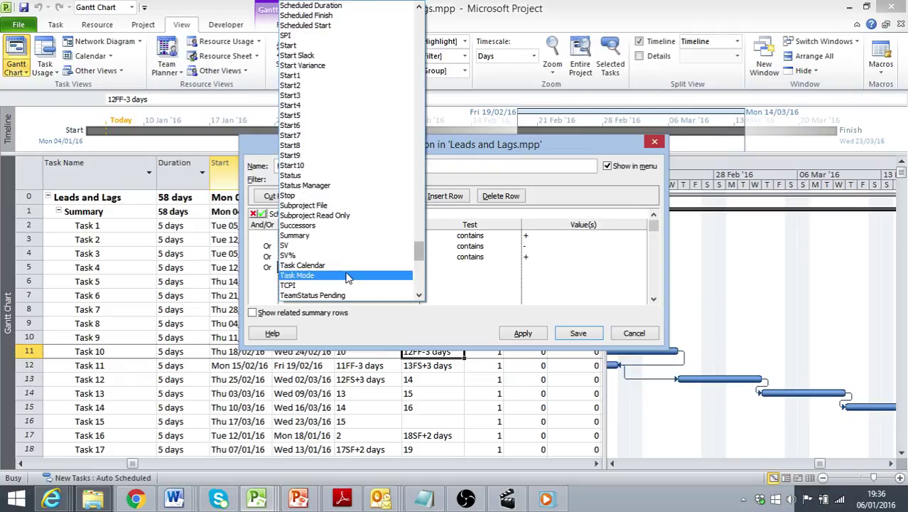
left_click(302, 225)
left_click(465, 267)
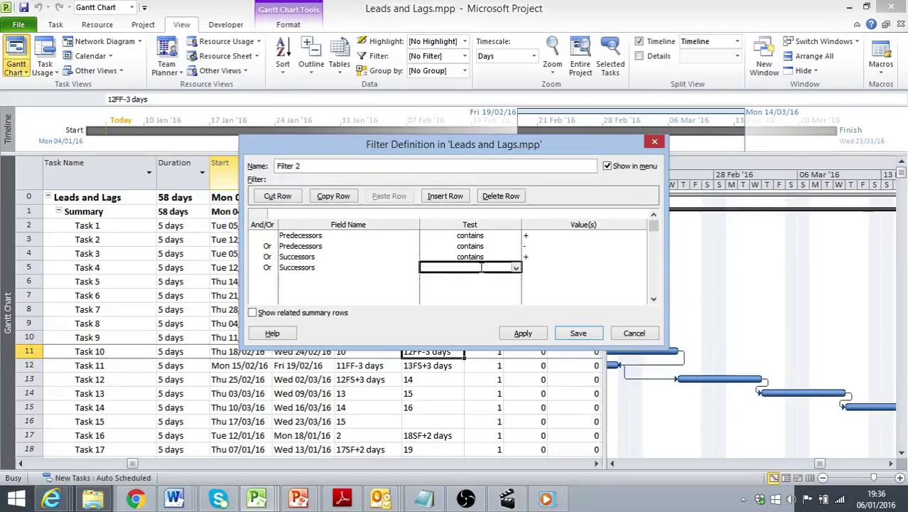
left_click(516, 269)
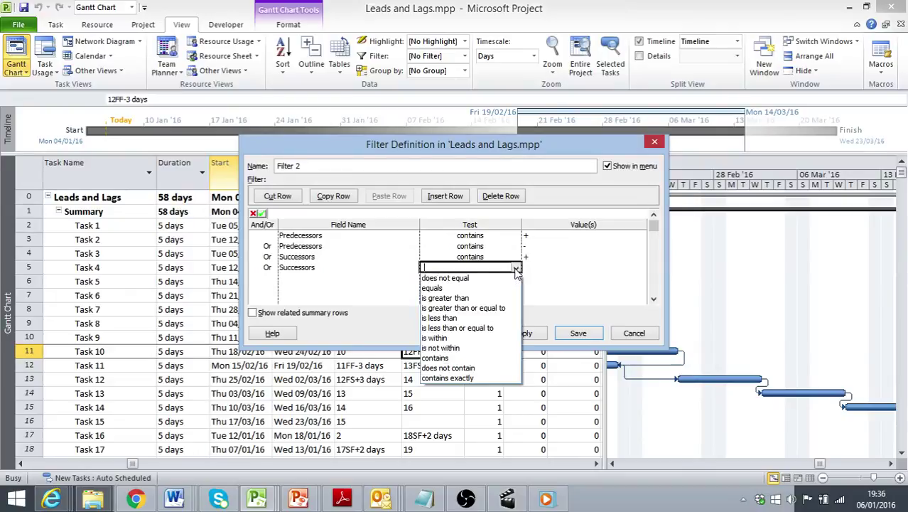
left_click(455, 358)
left_click(535, 268)
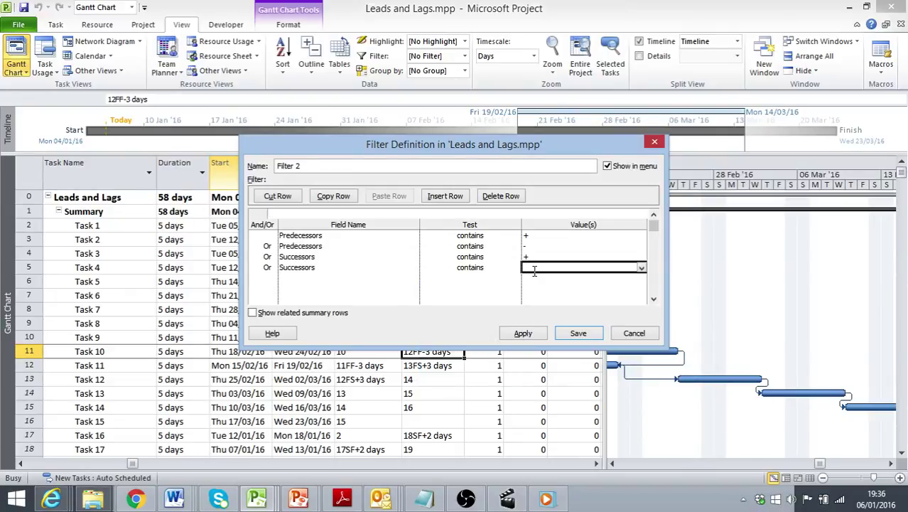
type("-")
left_click(253, 312)
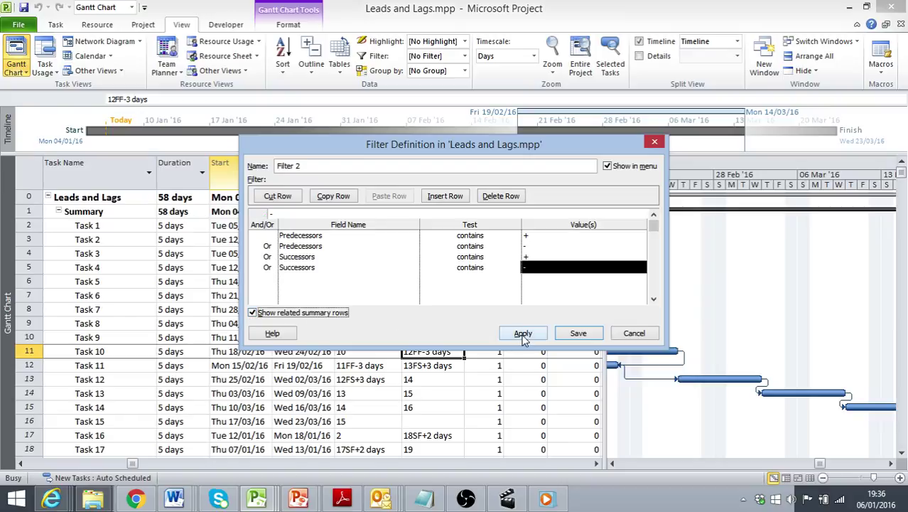
Step: Name the filter "Leads and Lags" and apply it to the task list
left_click(371, 167)
key("BackSpace")
key("BackSpace")
key("BackSpace")
key("BackSpace")
key("BackSpace")
key("BackSpace")
key("BackSpace")
key("BackSpace")
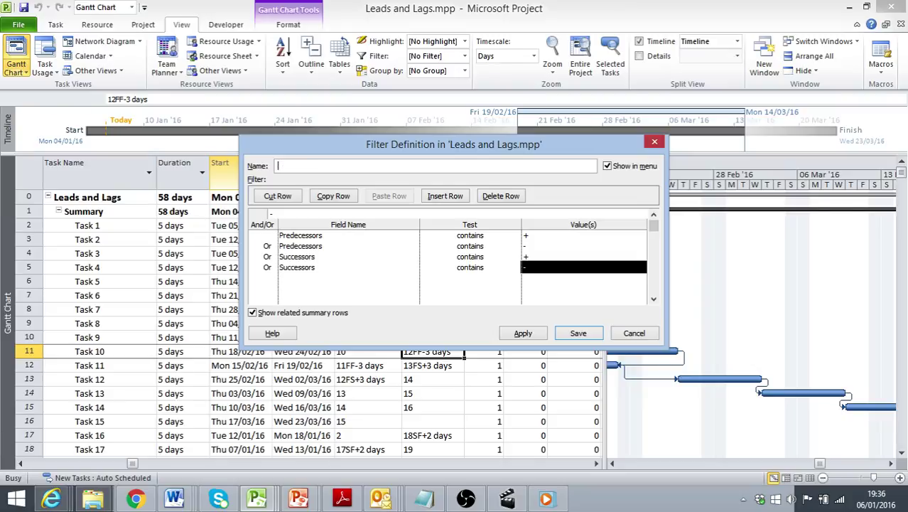
type("Leads and Lags")
left_click(521, 333)
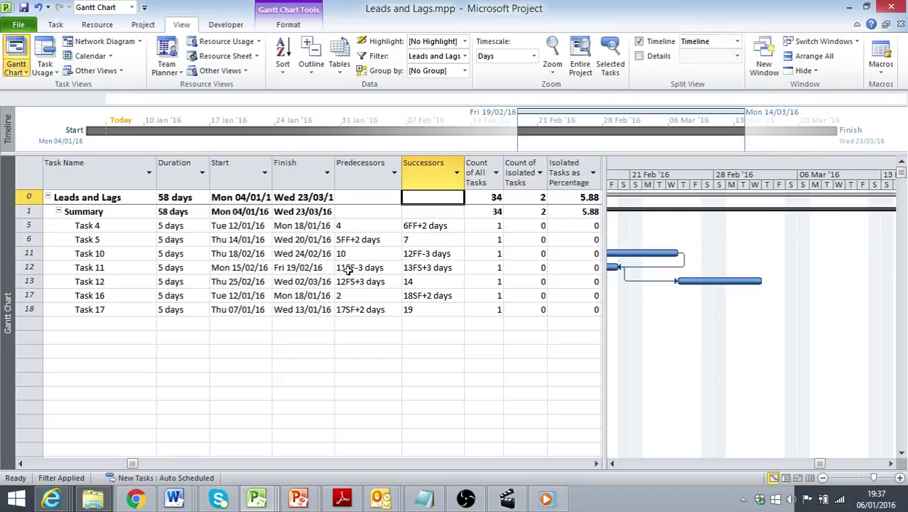
Step: Apply Leads and Lags as a highlight filter and look through the tasks in the full list
left_click(466, 42)
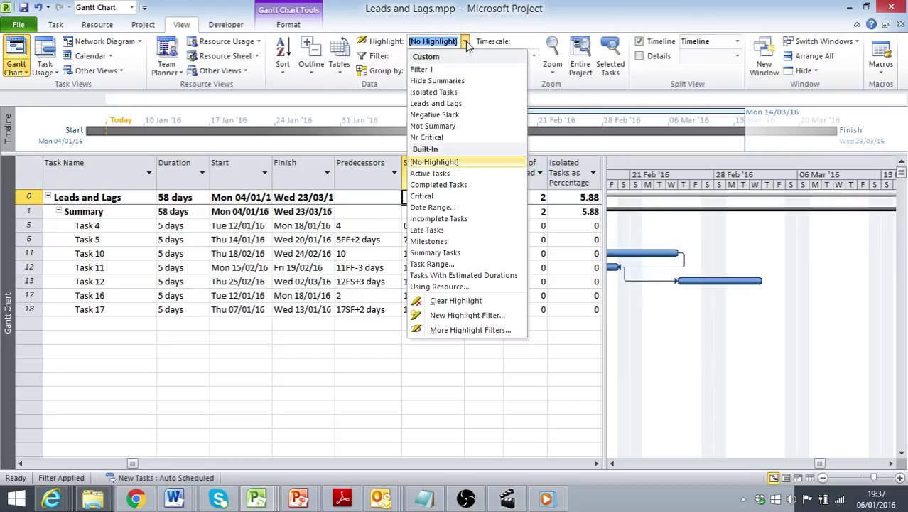
left_click(455, 104)
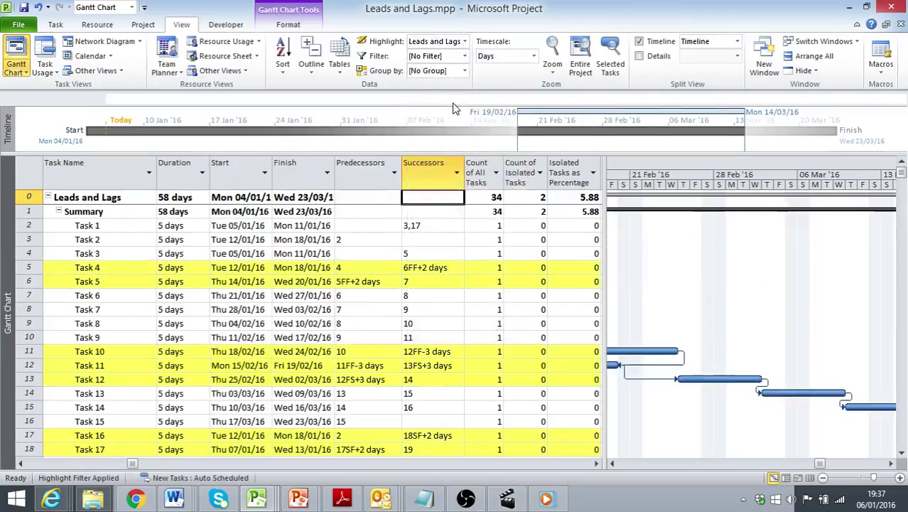
scroll(361, 268, "down", 2)
scroll(361, 269, "up", 2)
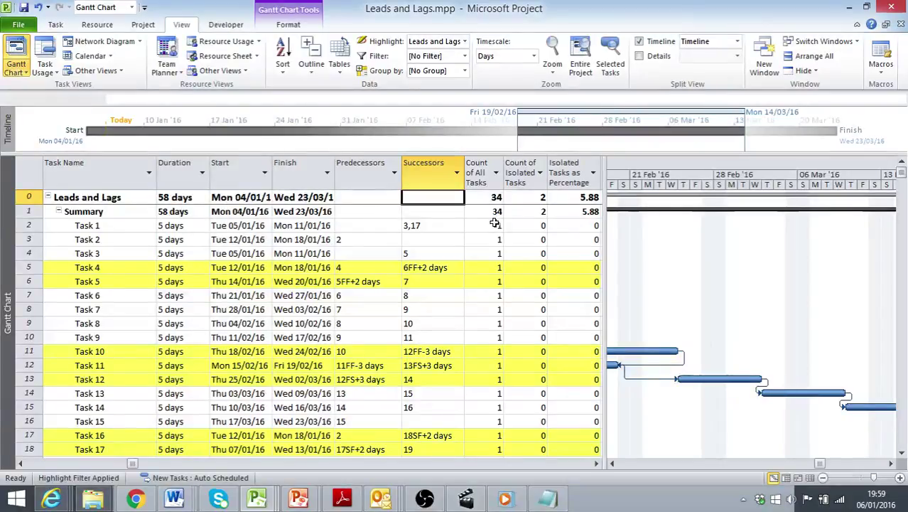
Step: Remove the Leads and Lags highlight from the task list
left_click(466, 41)
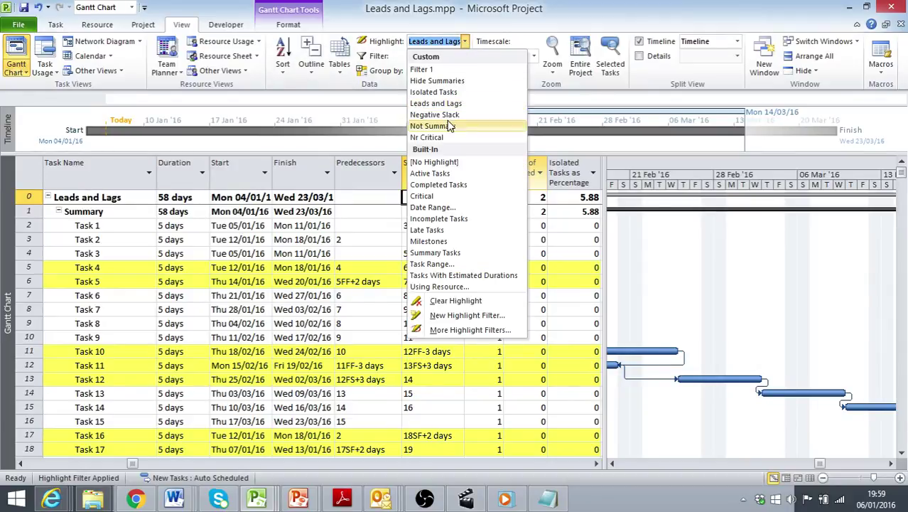
left_click(437, 162)
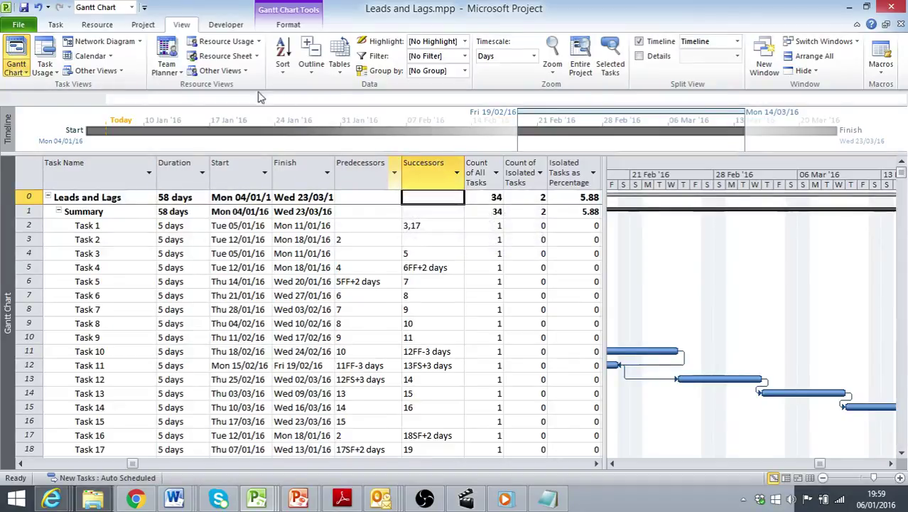
Step: Rename the custom task number field Number4 as "Count of Tasks with Leads/Lags"
left_click(146, 26)
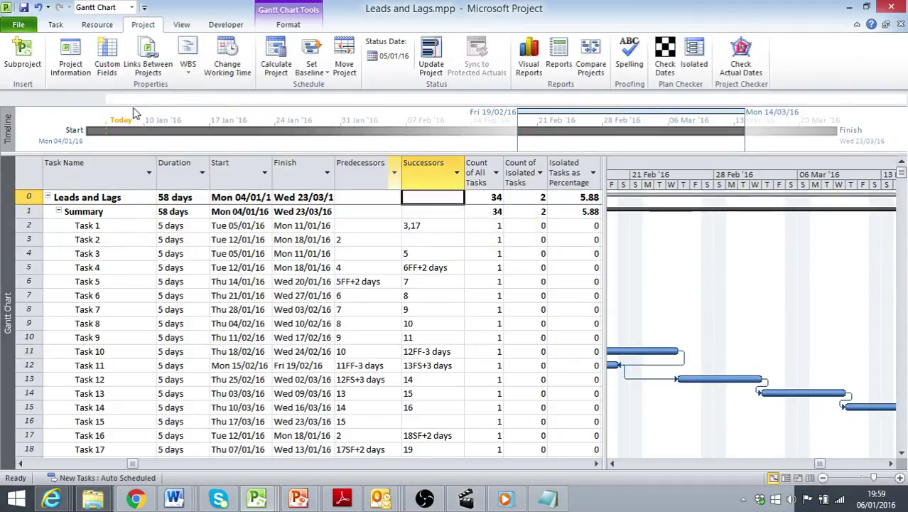
left_click(108, 59)
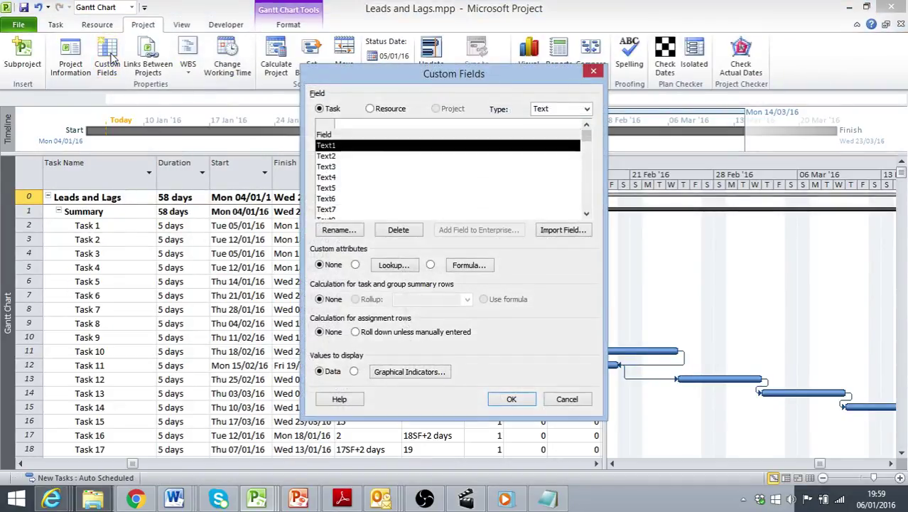
left_click(587, 109)
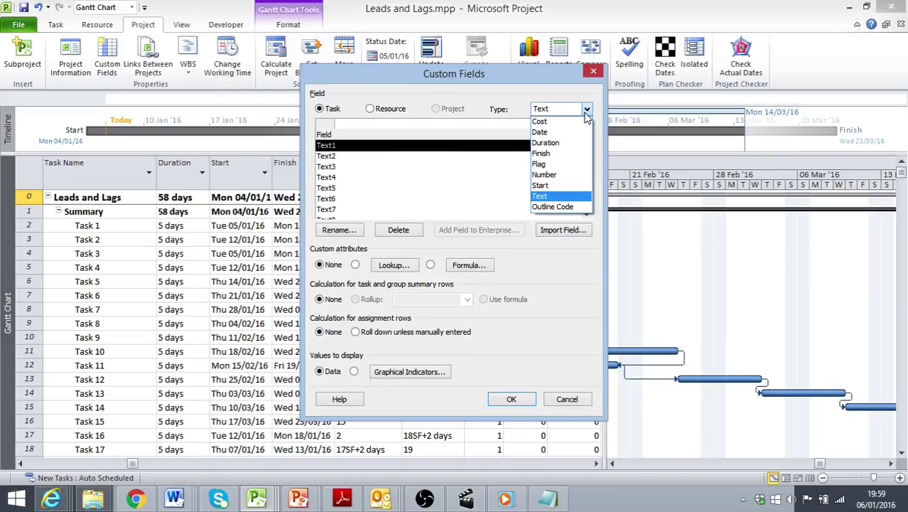
left_click(544, 175)
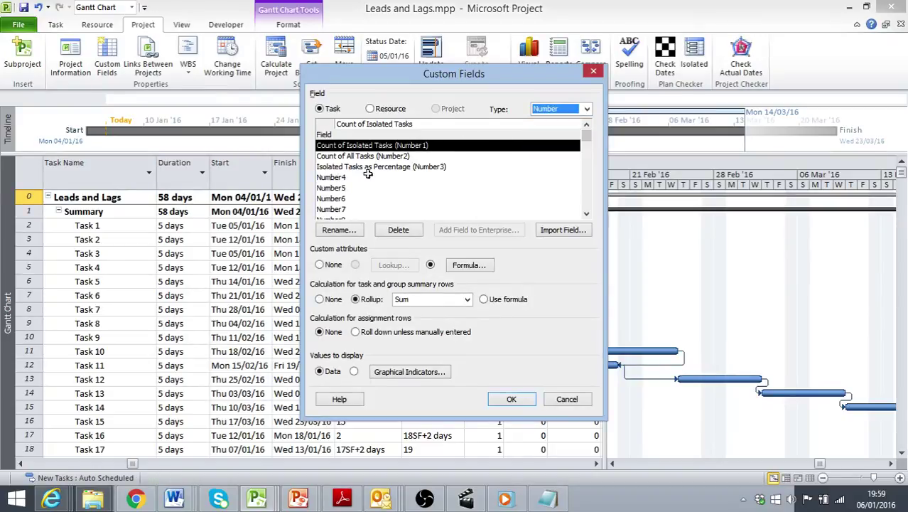
left_click(341, 178)
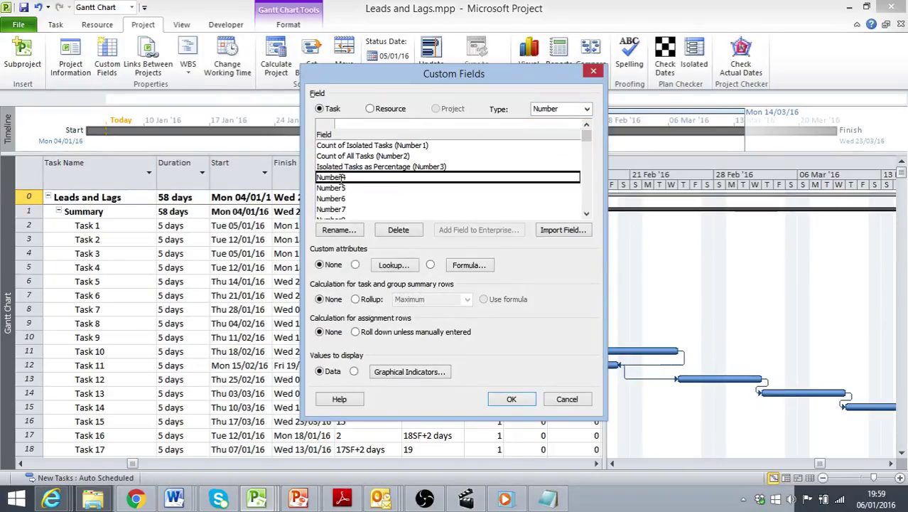
left_click(352, 230)
type("C")
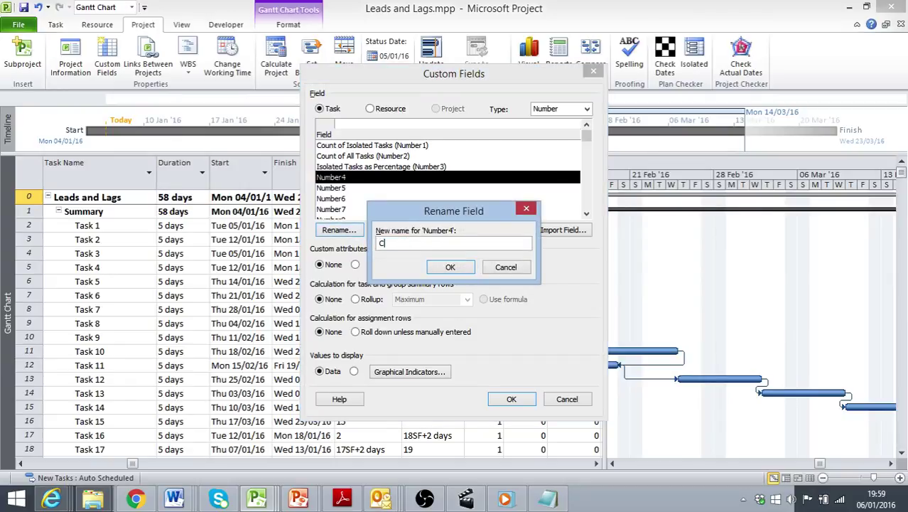
type("ount of Tasks with Leads/Lags")
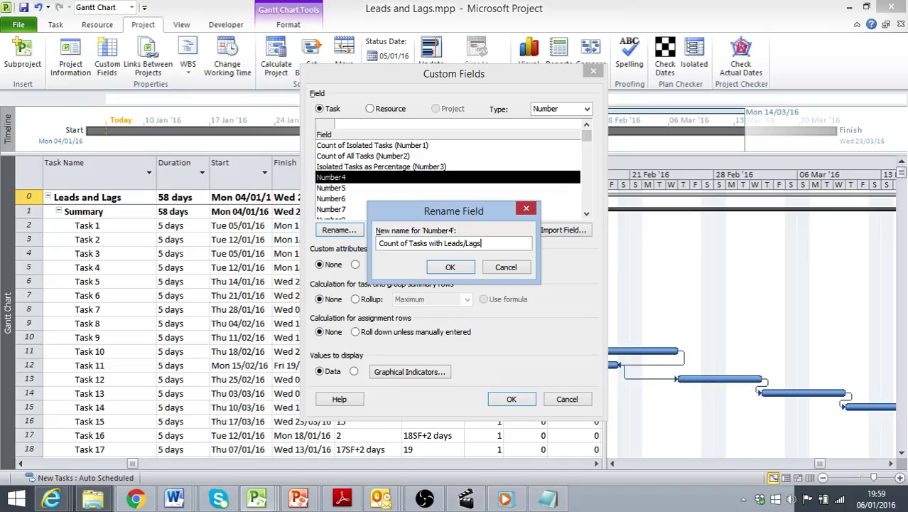
left_click(451, 268)
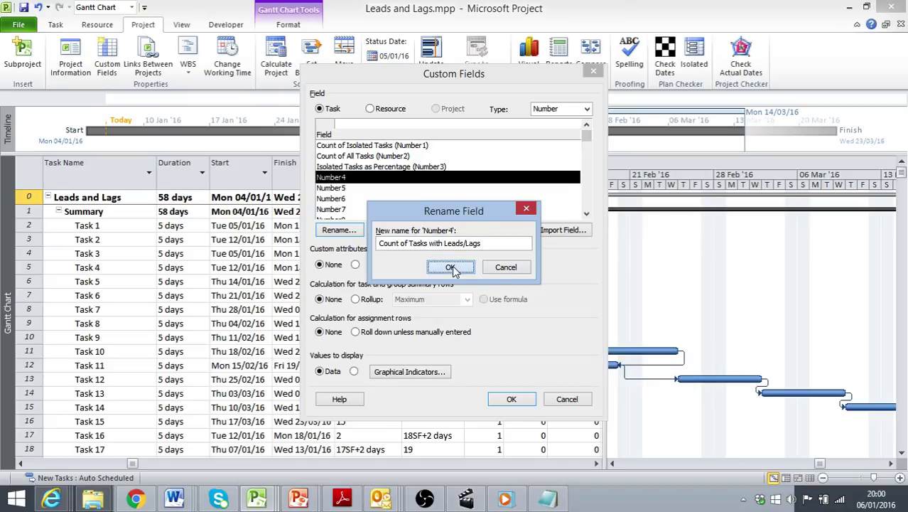
Step: Set the field's calculation for task and group summary rows to a Sum rollup and open its formula for editing
left_click(357, 299)
left_click(417, 299)
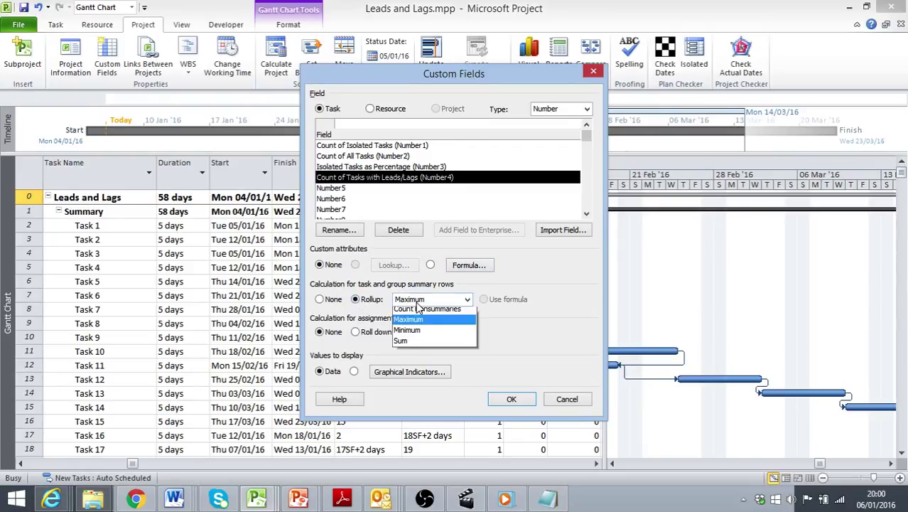
left_click(401, 389)
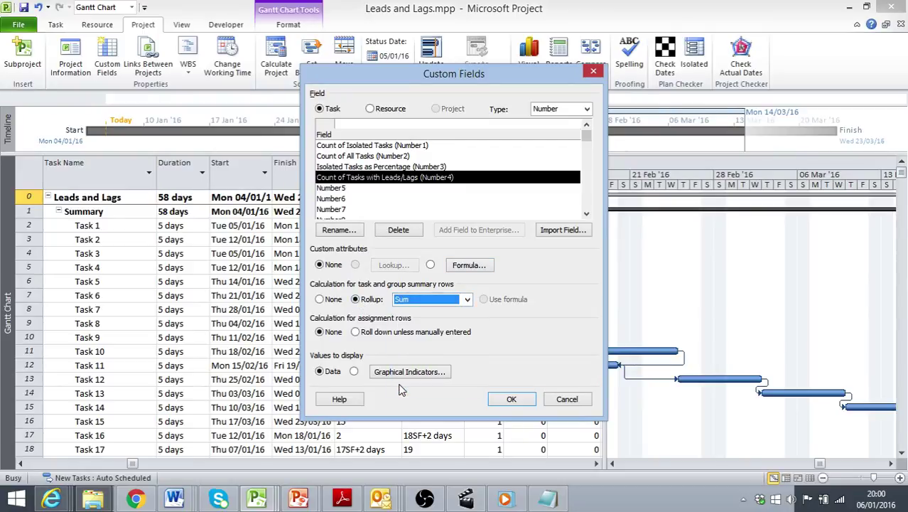
left_click(468, 265)
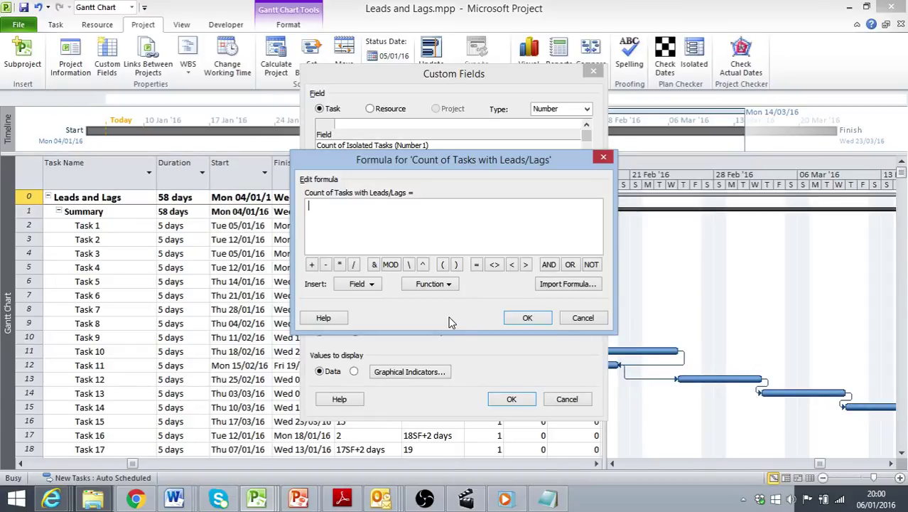
Step: Switch to Notepad and examine the IIf formula's InStr conditions on Predecessors and Successors and its 1 and 0 results
left_click(545, 500)
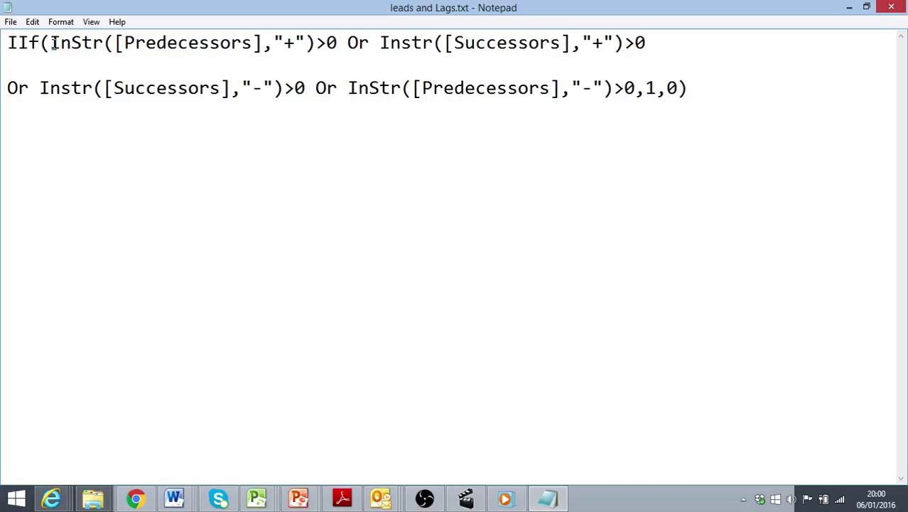
left_click_drag(53, 42, 105, 44)
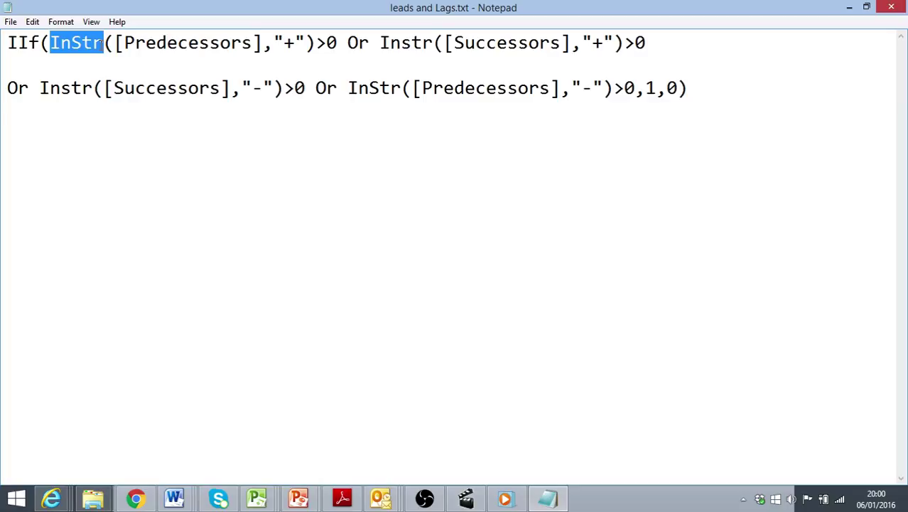
left_click_drag(124, 42, 253, 44)
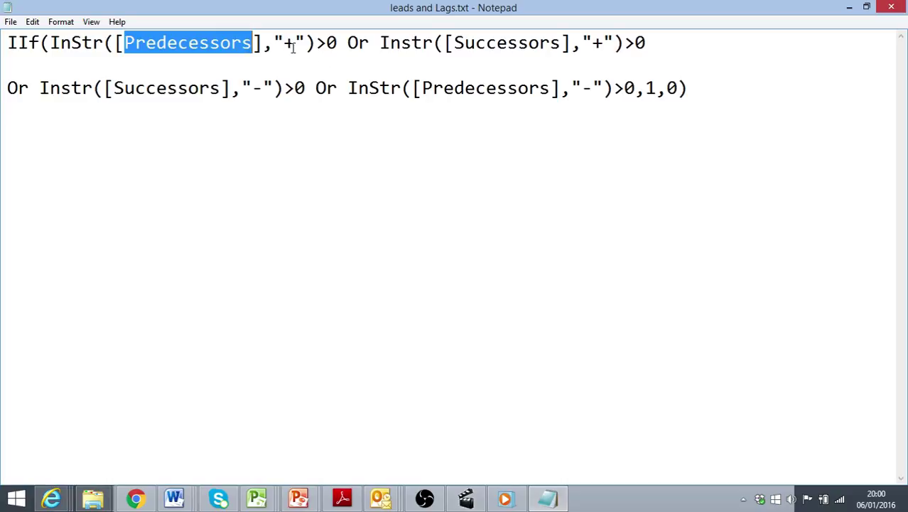
left_click_drag(284, 43, 296, 44)
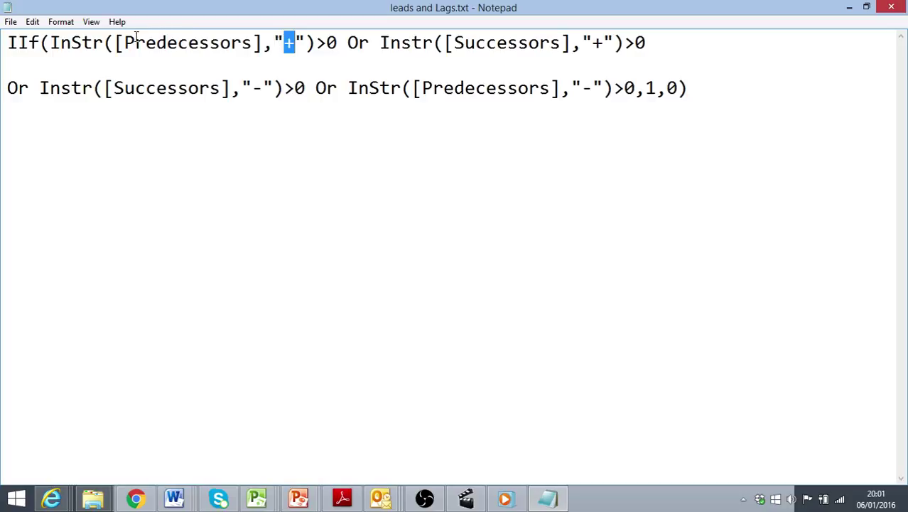
left_click_drag(125, 43, 293, 42)
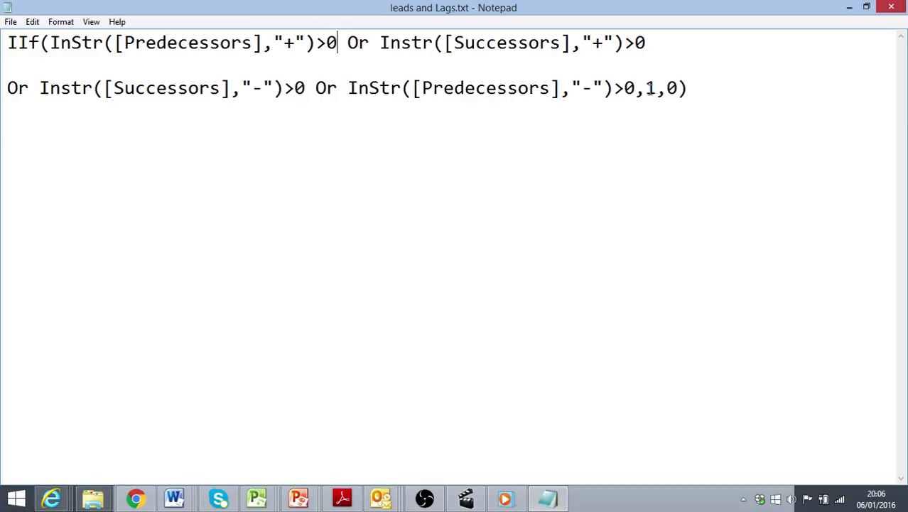
left_click_drag(645, 88, 657, 88)
double_click(672, 88)
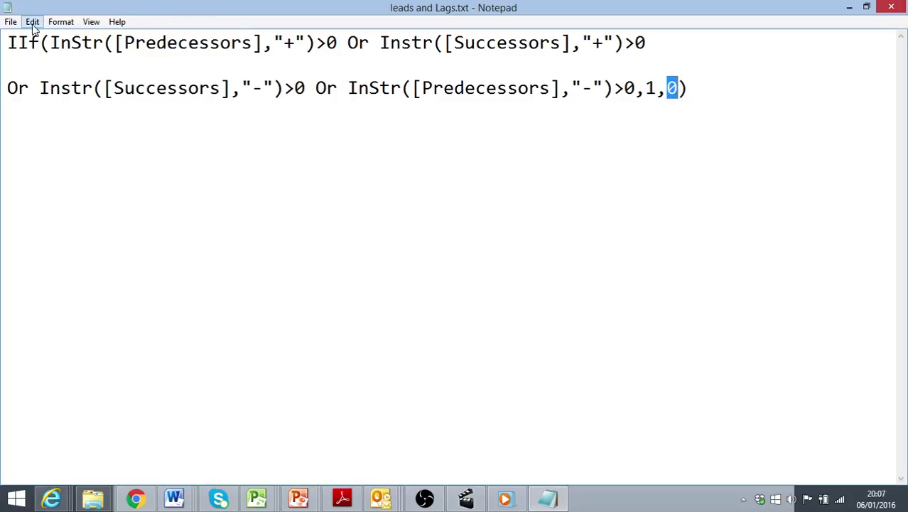
Step: Copy the entire IIf formula from Notepad into the field's formula in Leads and Lags.mpp in Microsoft Project, accepting replacement of existing data
left_click_drag(8, 43, 695, 89)
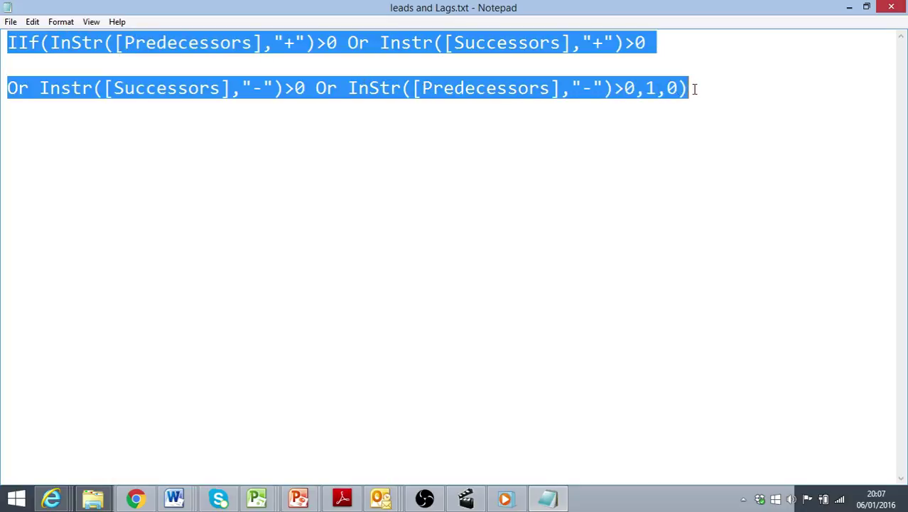
right_click(572, 91)
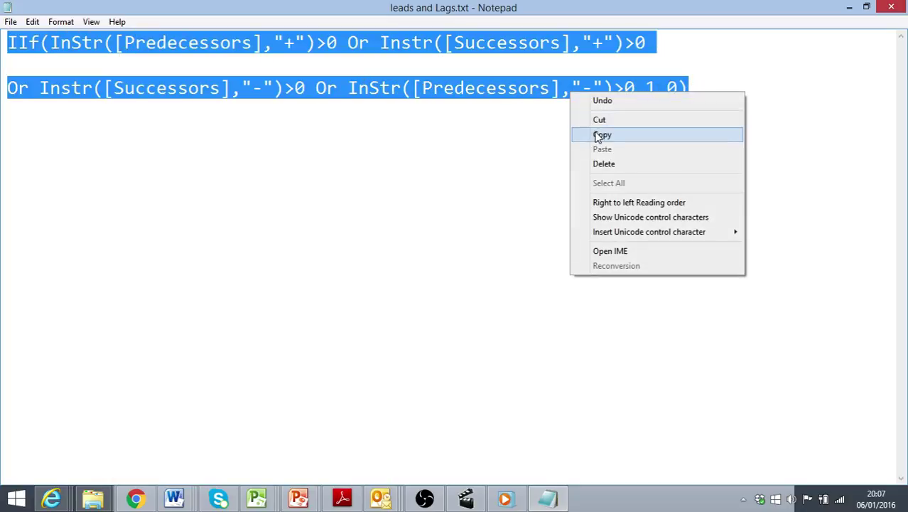
left_click(600, 134)
left_click(257, 498)
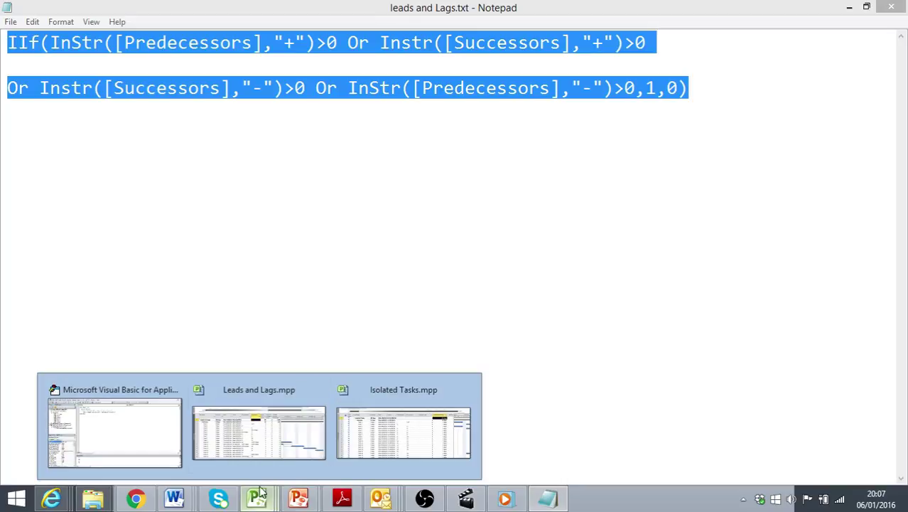
left_click(269, 444)
right_click(338, 214)
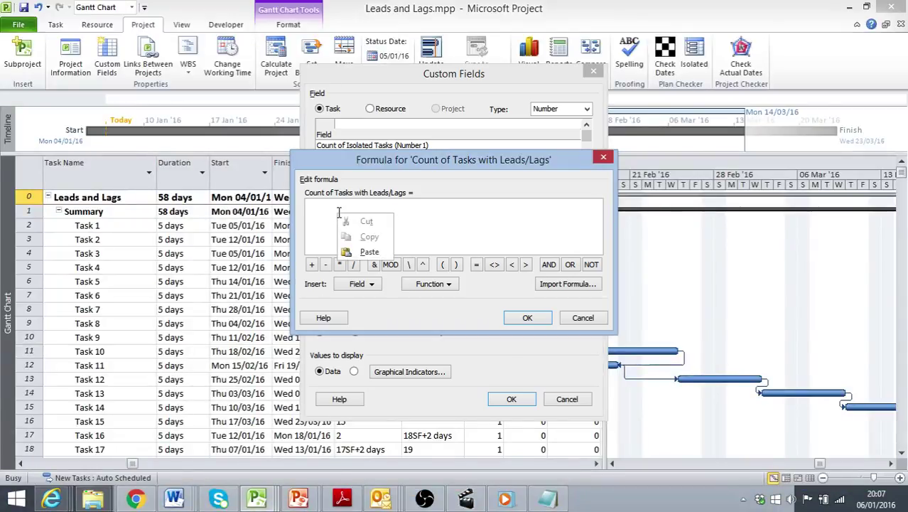
left_click(365, 254)
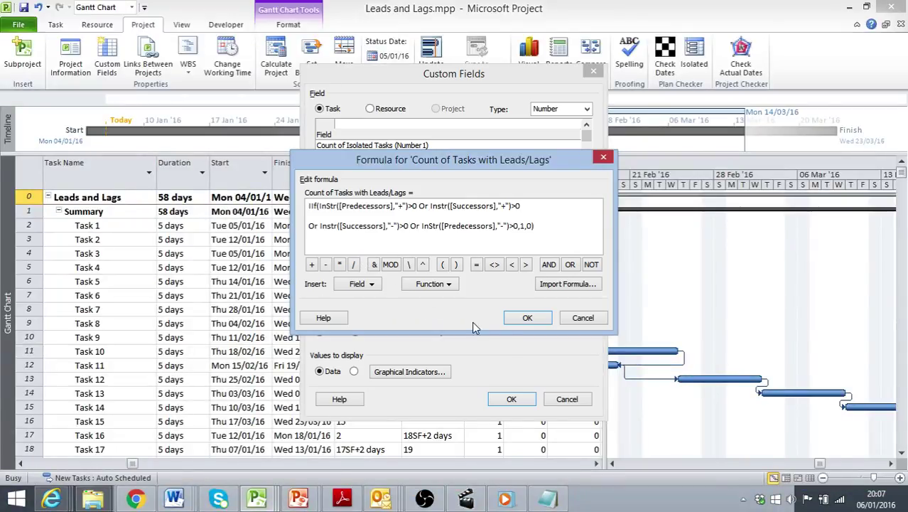
left_click(527, 318)
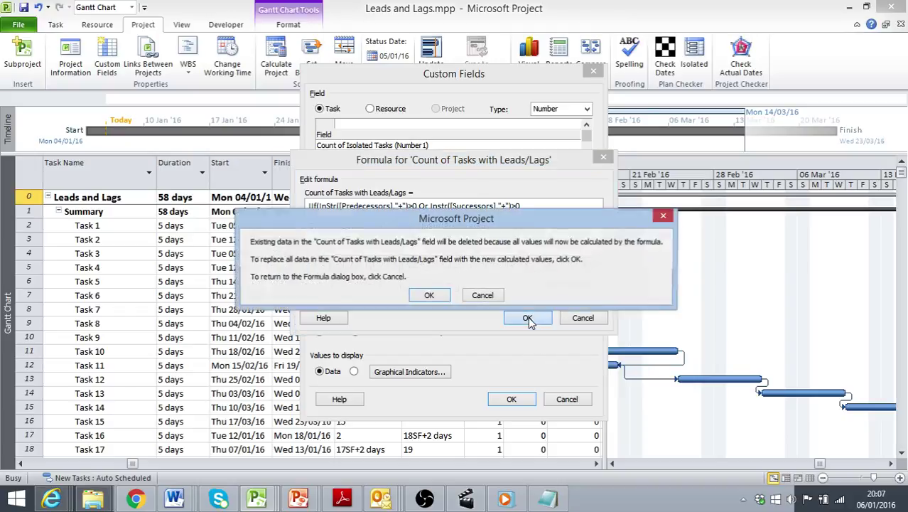
left_click(431, 295)
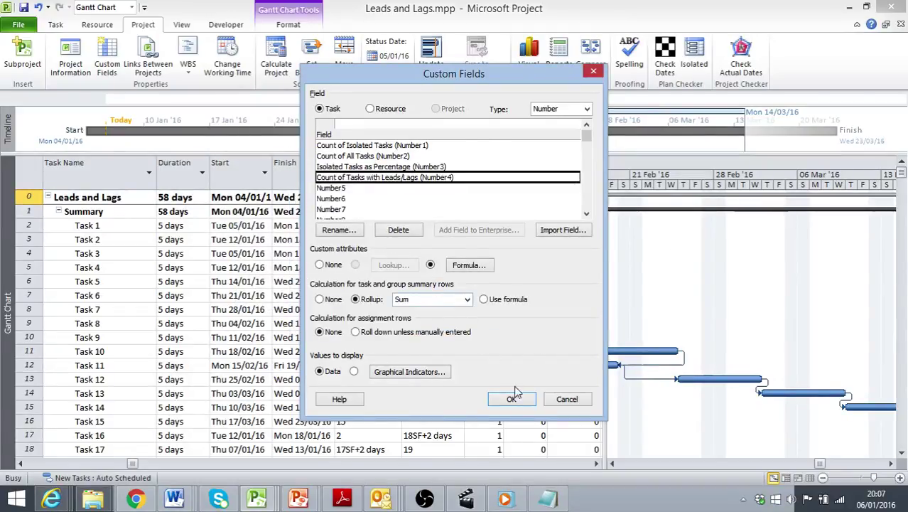
left_click(513, 396)
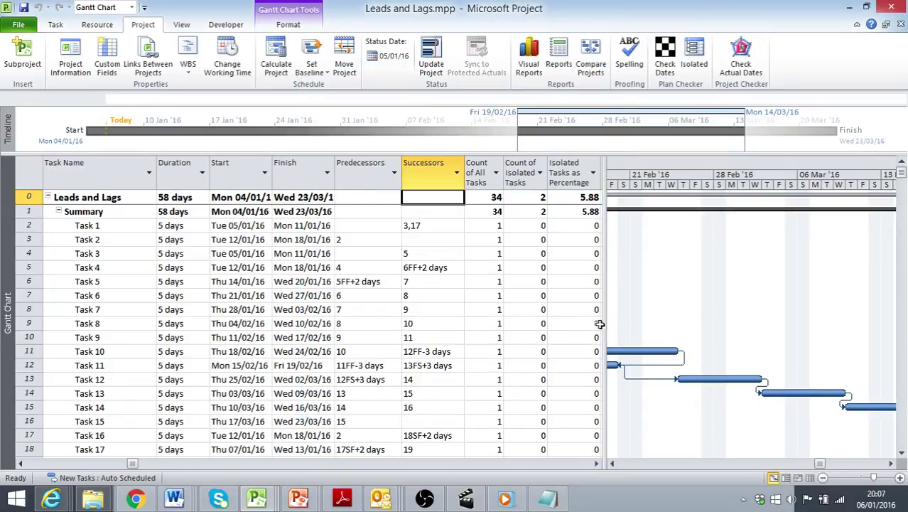
Step: Widen the task table area and add the Number4 (Count of Tasks with Leads/Lags) field as a new column after Isolated Tasks as Percentage
left_click_drag(599, 324, 698, 291)
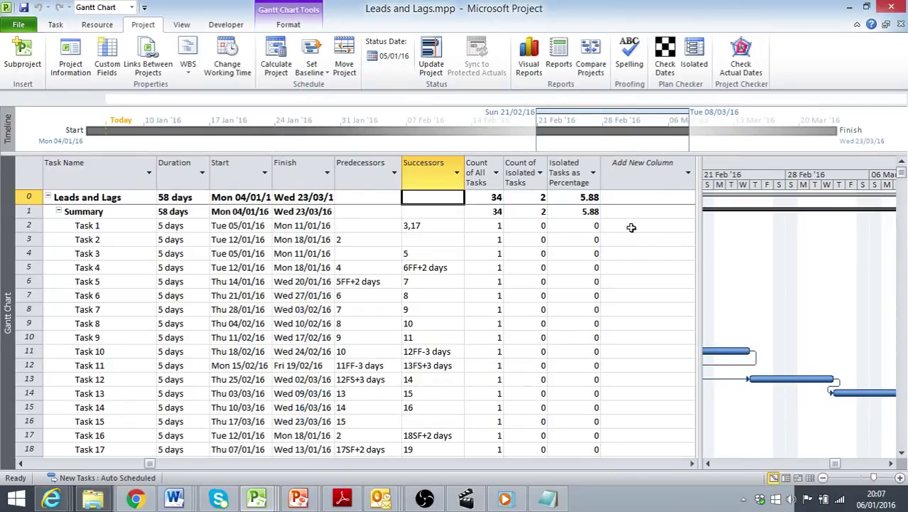
left_click(658, 173)
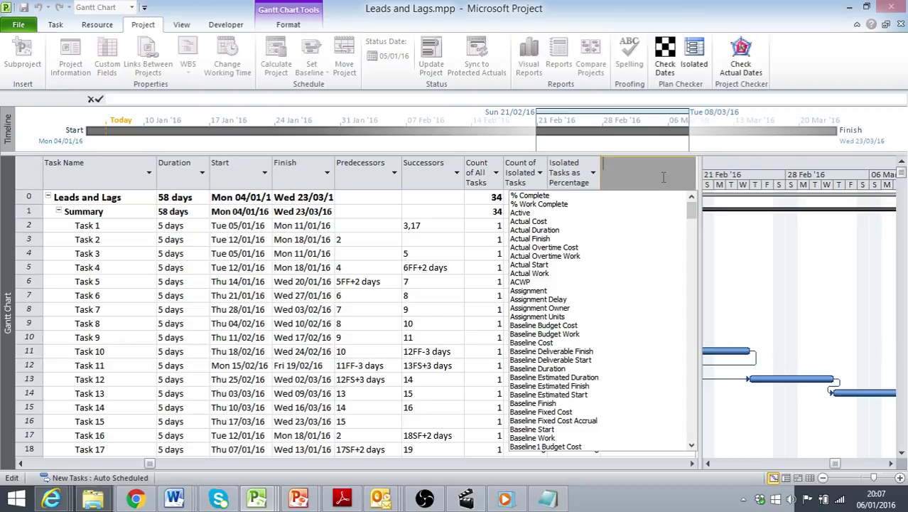
type("name")
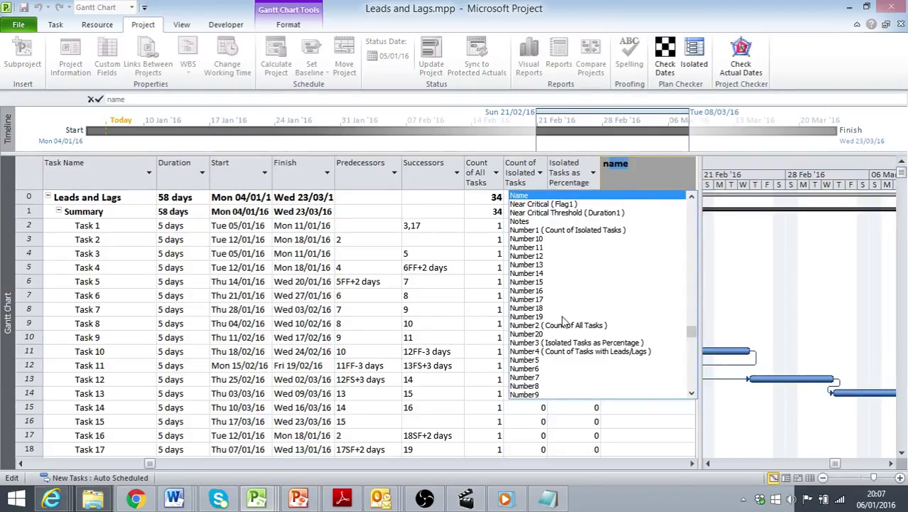
left_click(561, 351)
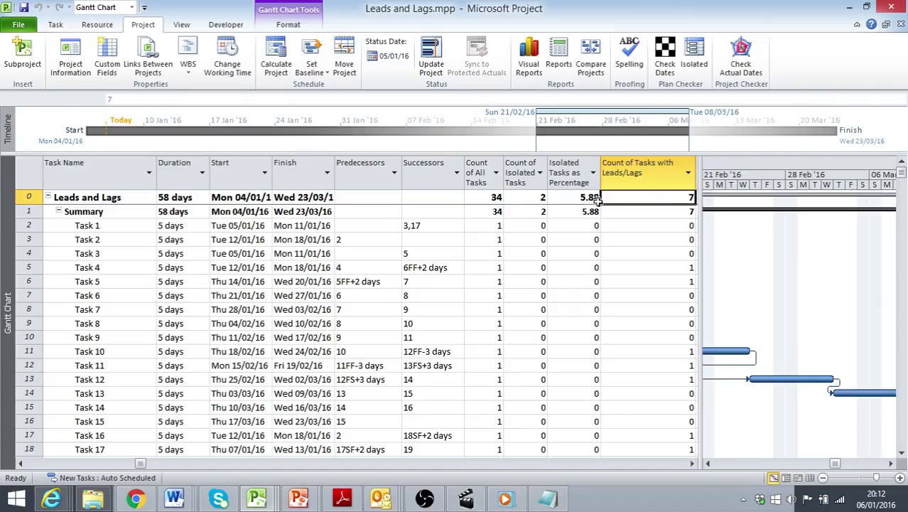
Step: Rename the custom task field Number5 as Tasks with Leads/Lags as Percentage
left_click(490, 199)
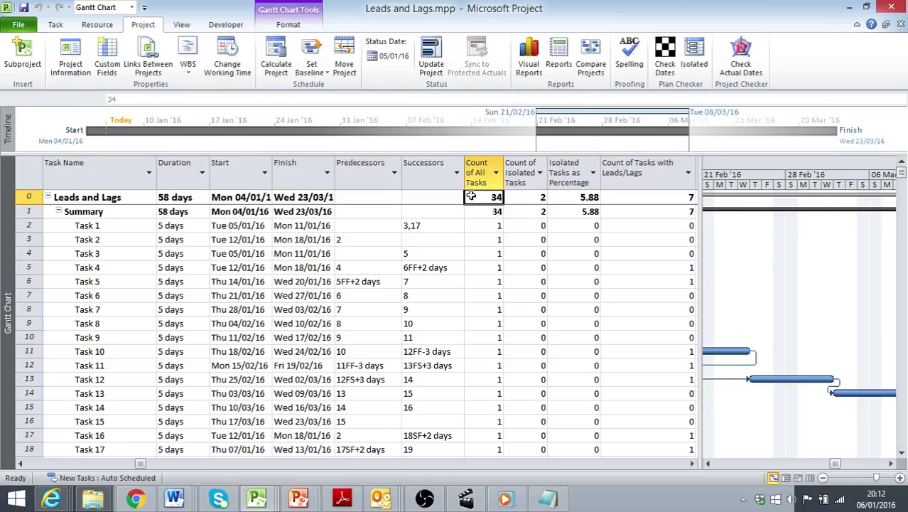
left_click(107, 57)
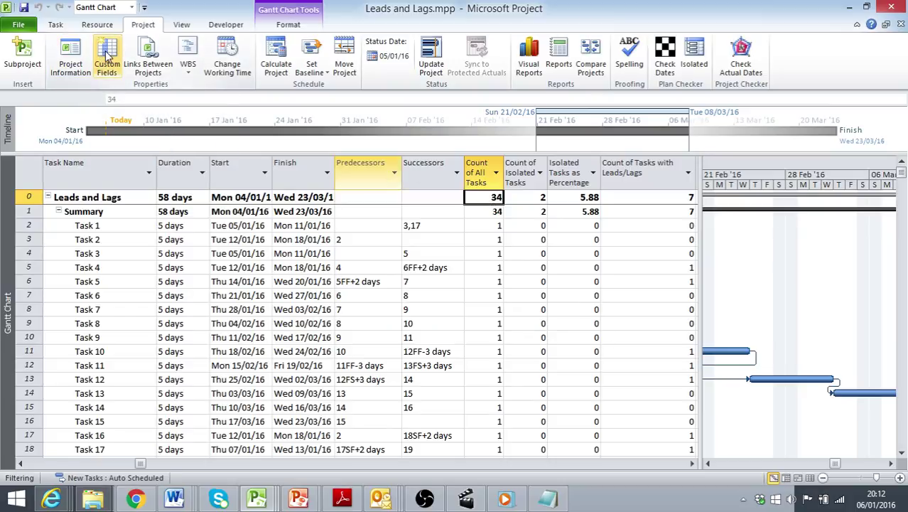
left_click(331, 189)
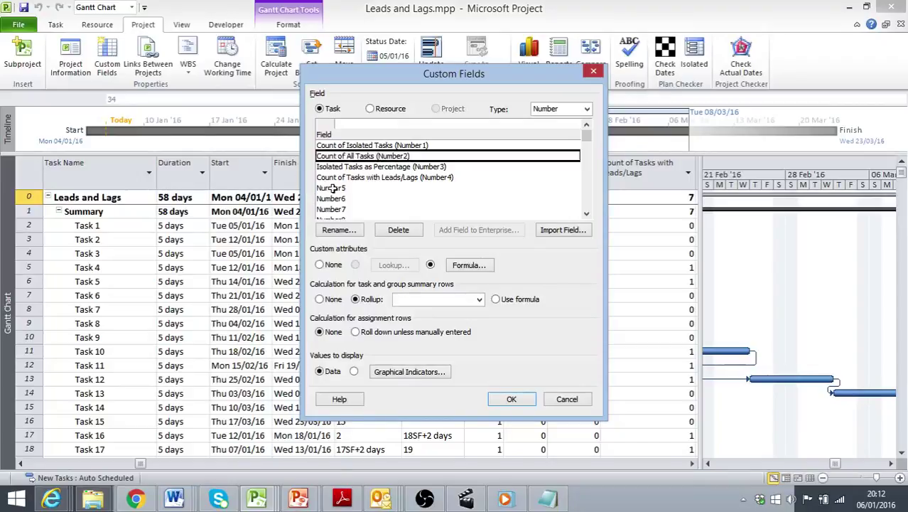
left_click(335, 230)
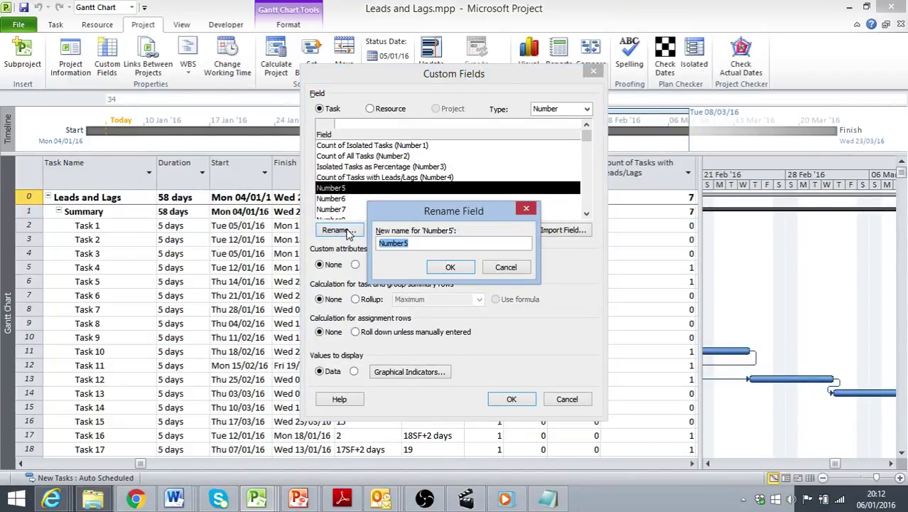
type("Tasks")
key("BackSpace")
key("BackSpace")
type("ks with")
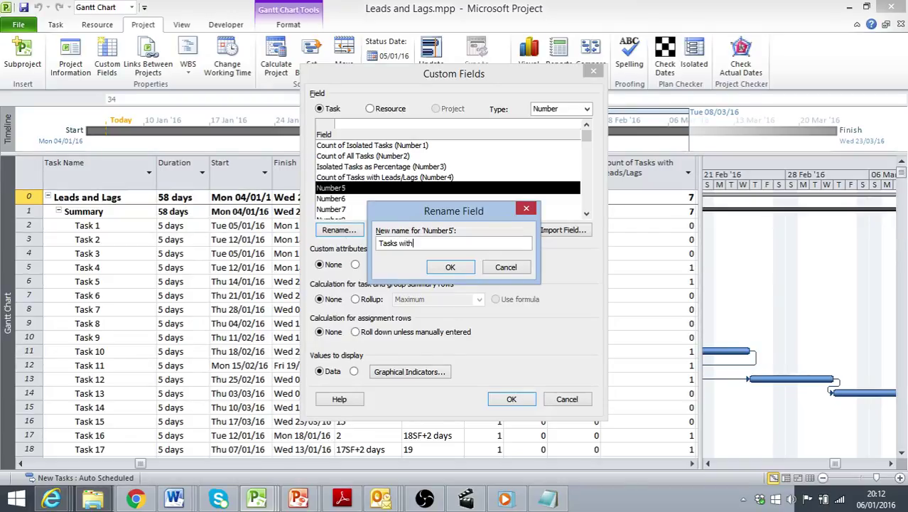
type(" Leads/Lags as Percentage")
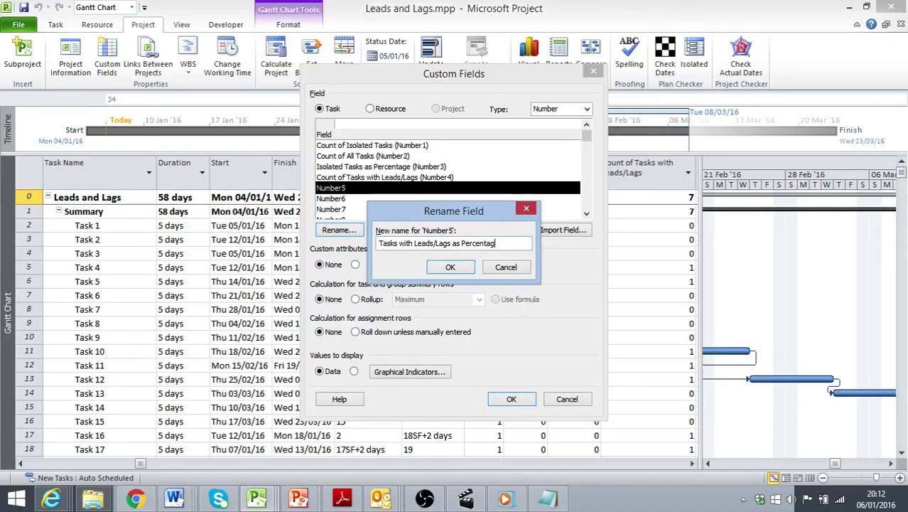
left_click(443, 268)
Step: Enable a formula for the field, accepting data replacement, and begin it with Count of Tasks with Leads/Lags (Number4) followed by a division sign
left_click(430, 265)
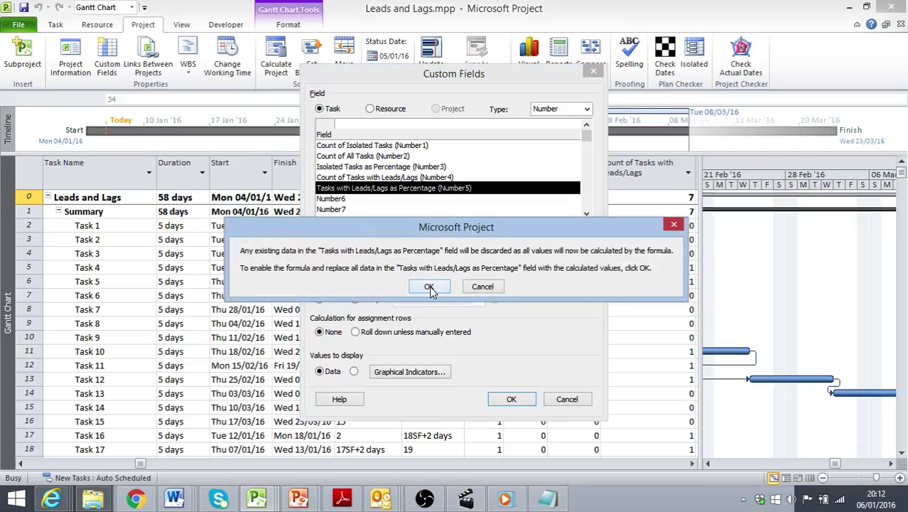
left_click(429, 287)
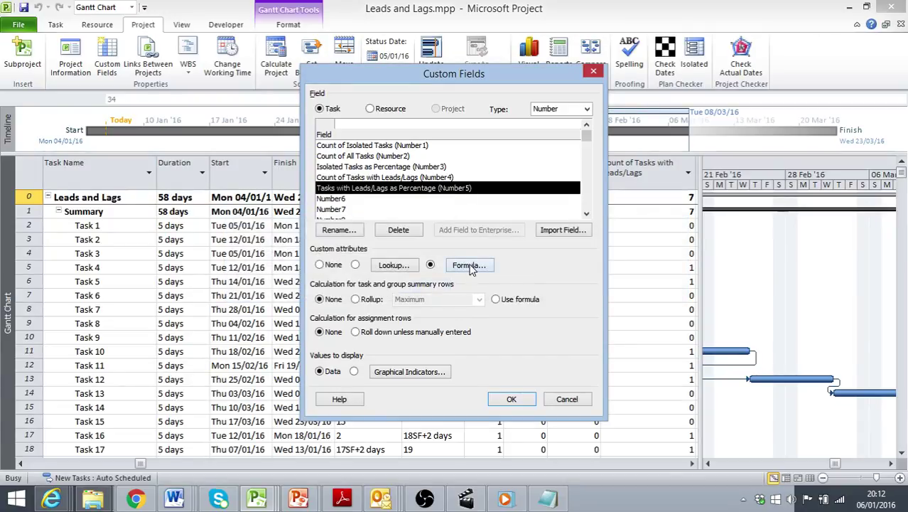
left_click(465, 267)
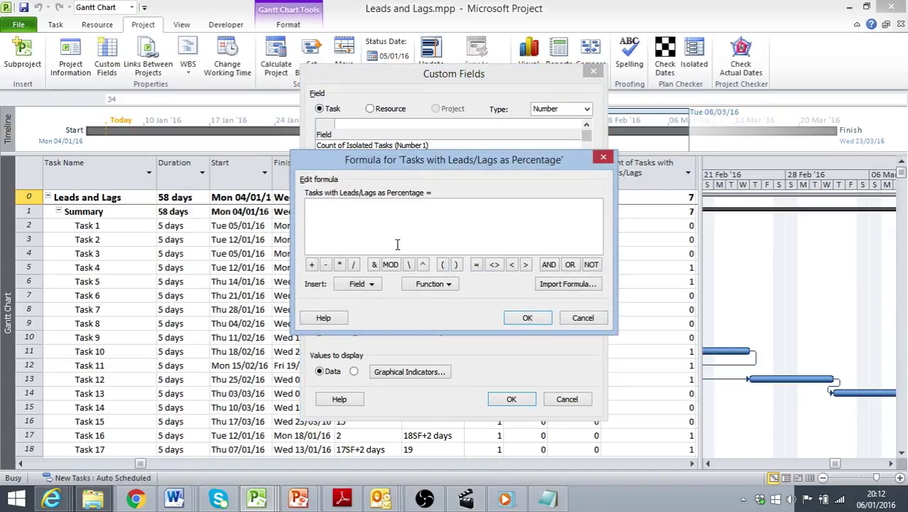
left_click(369, 285)
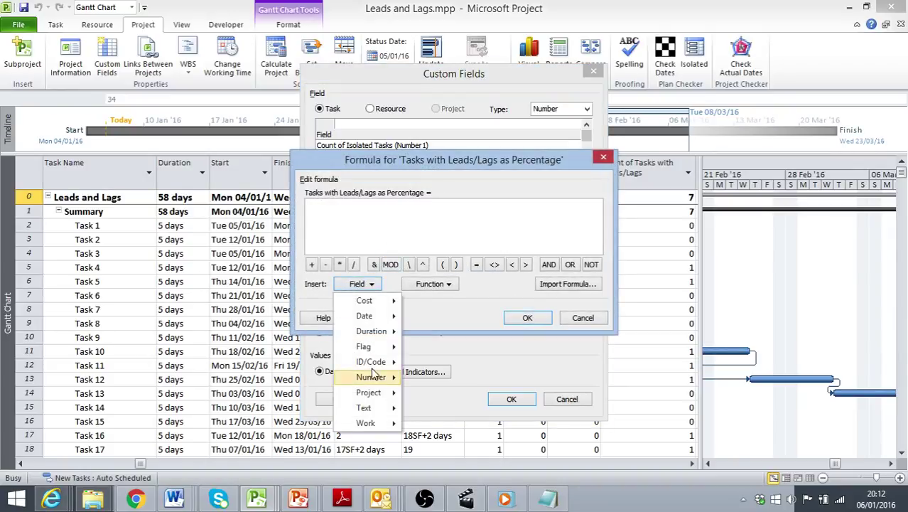
mouse_move(376, 383)
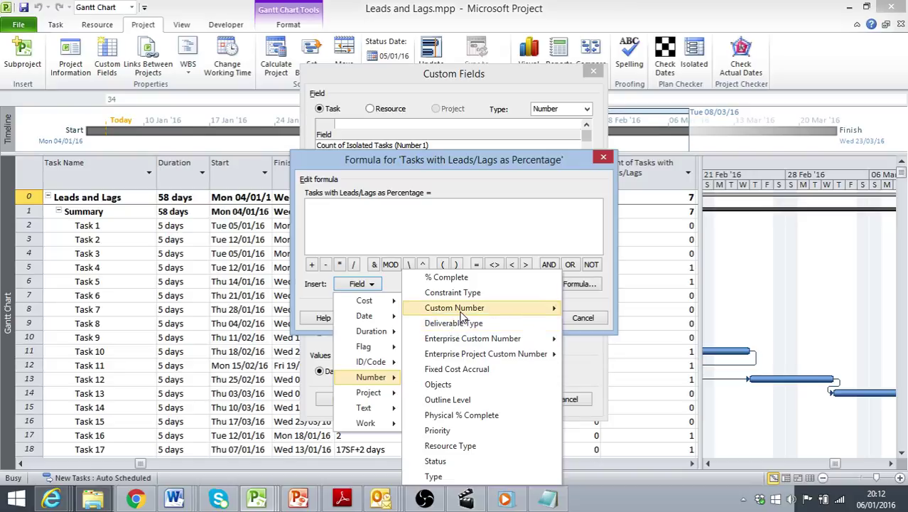
mouse_move(497, 308)
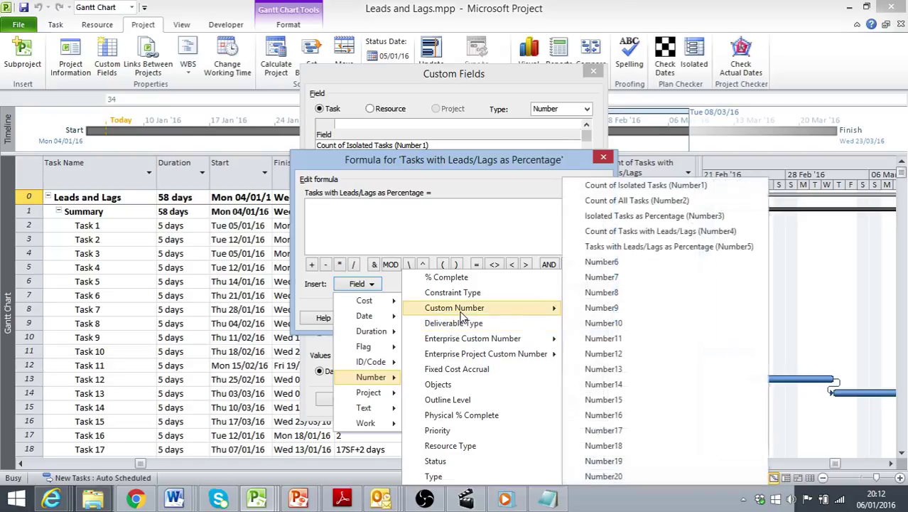
left_click(620, 232)
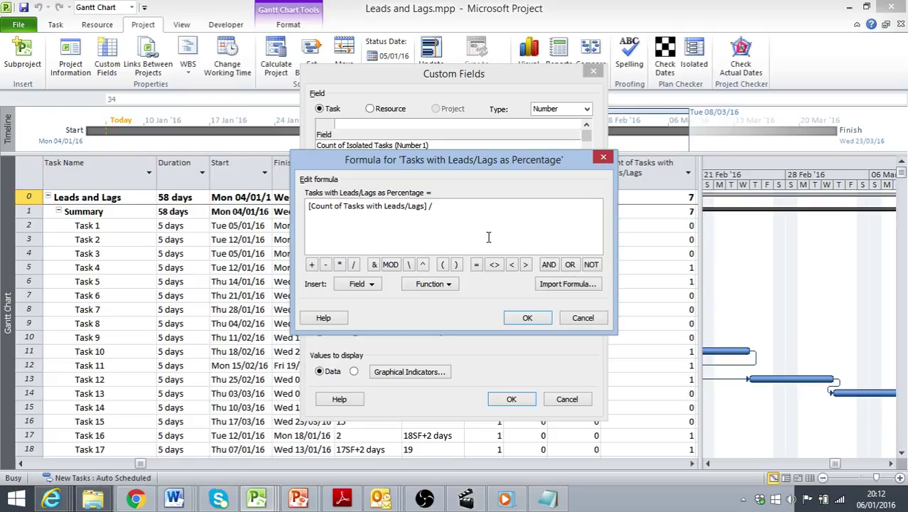
Step: Complete the formula as [Count of Tasks with Leads/Lags] /[Count of All Tasks] *100 and accept replacing the field's existing data
left_click(362, 284)
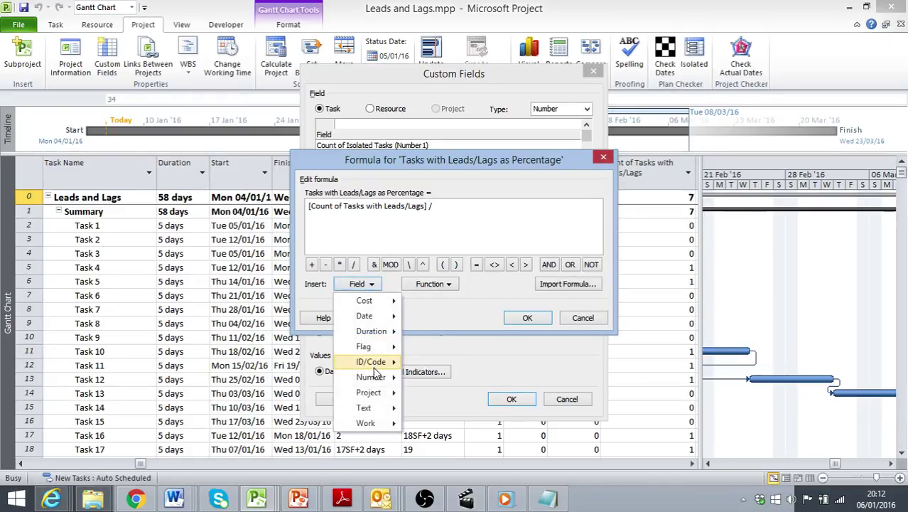
mouse_move(380, 377)
mouse_move(488, 313)
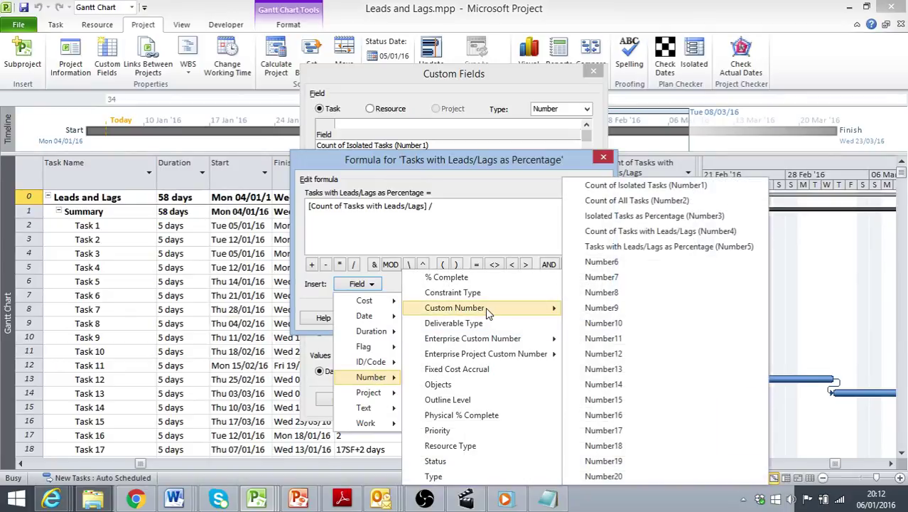
left_click(625, 201)
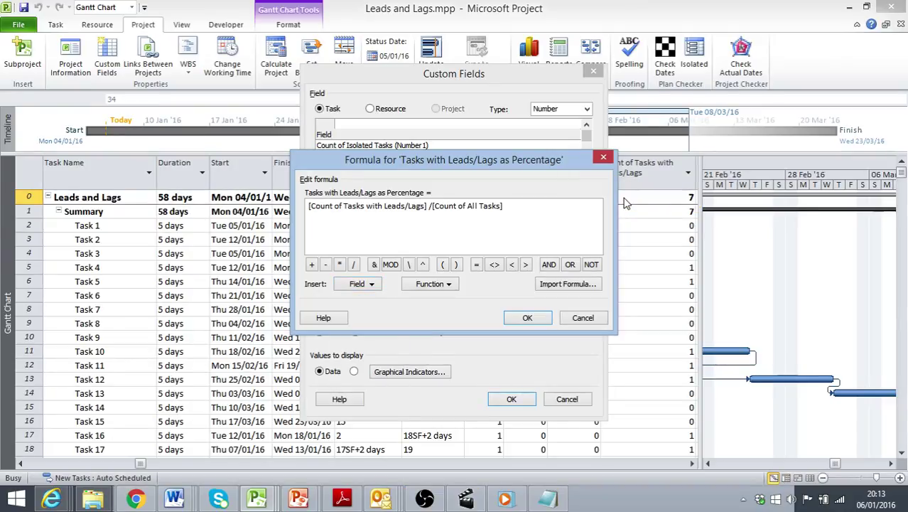
type("*100")
left_click(527, 318)
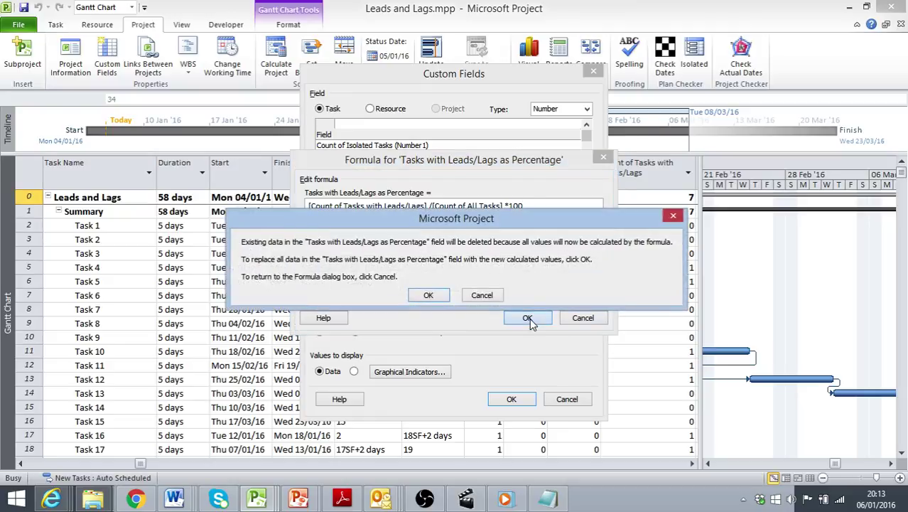
left_click(428, 295)
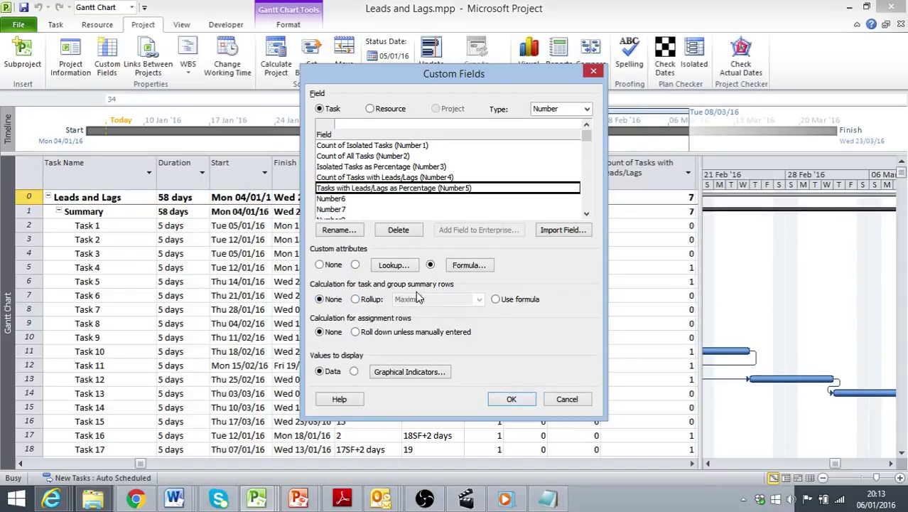
Step: Set the percentage field's task and group summary rows to use the formula and apply the custom field settings
left_click(496, 300)
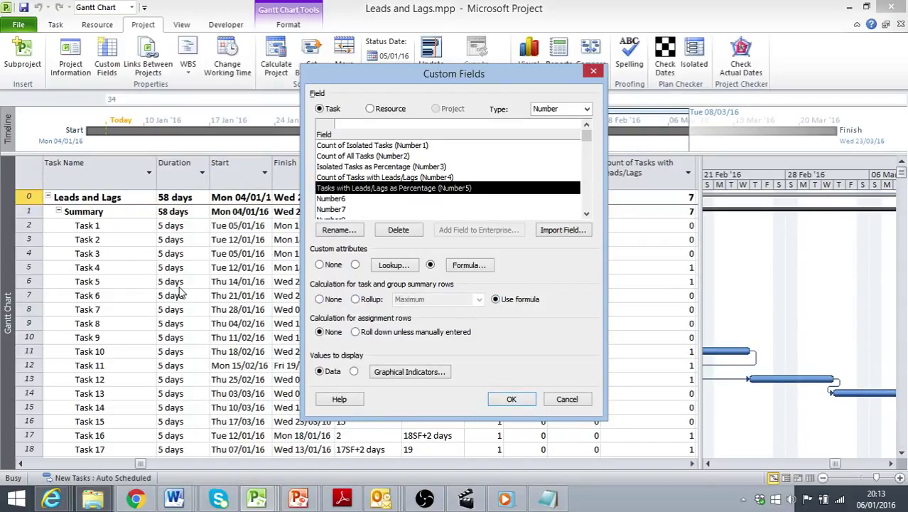
left_click(511, 400)
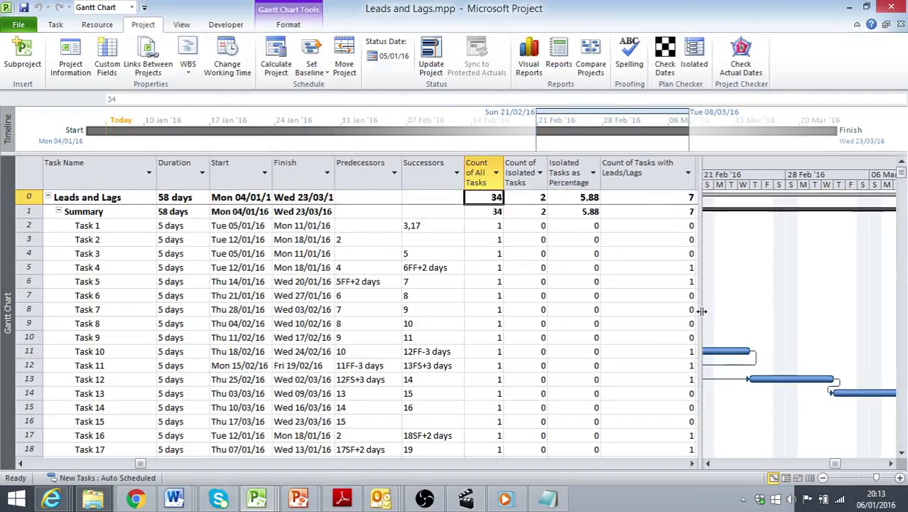
Step: Widen the task table area and add Number5 (Tasks with Leads/Lags as Percentage) as a new column after Count of Tasks with Leads/Lags
left_click_drag(703, 317, 857, 313)
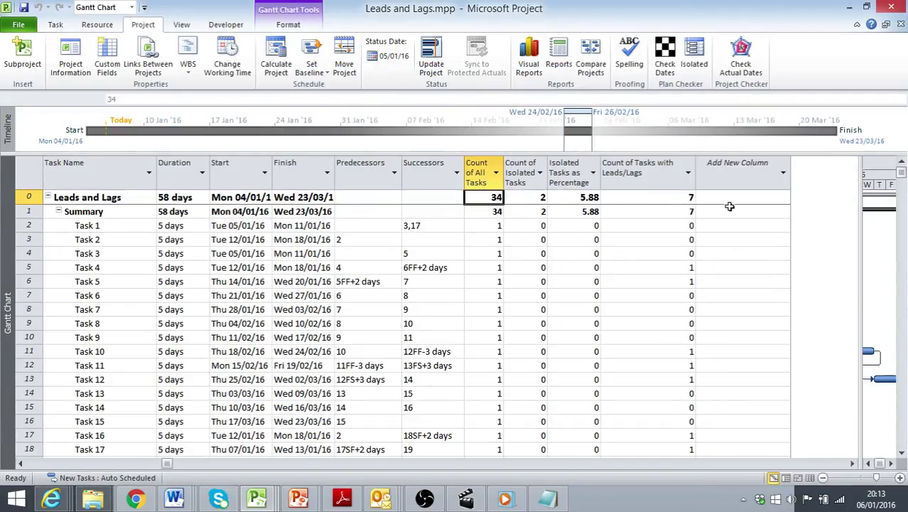
left_click(735, 177)
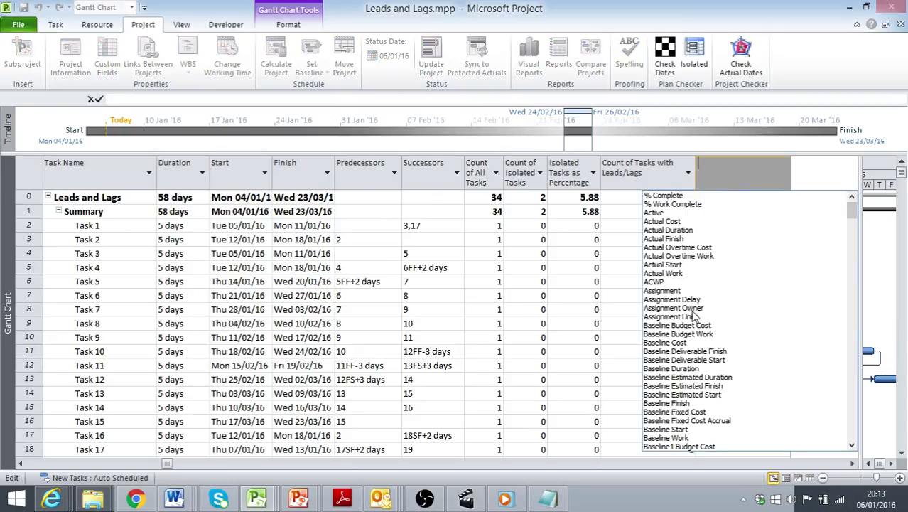
type("name")
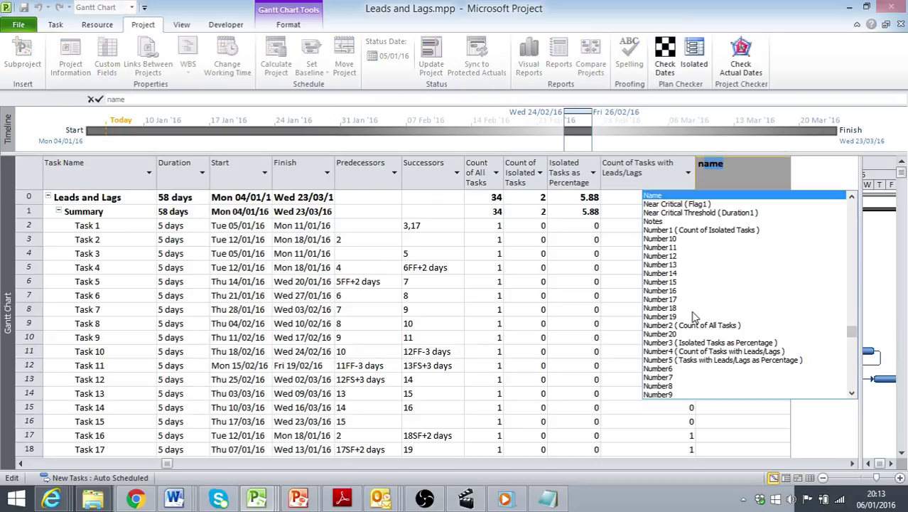
left_click(695, 361)
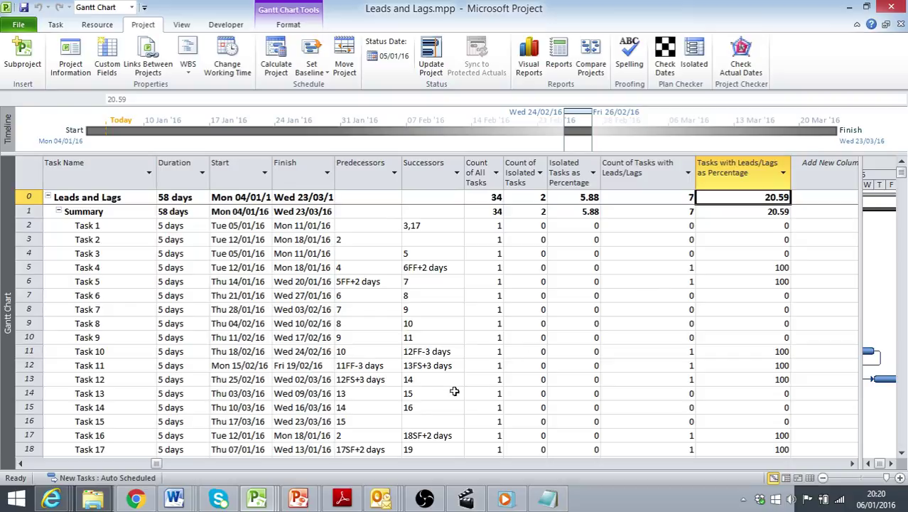
Step: Switch to Adobe Reader and find the Use of Lags check in the PASEG guide's Schedule Health Assessment table
left_click(343, 499)
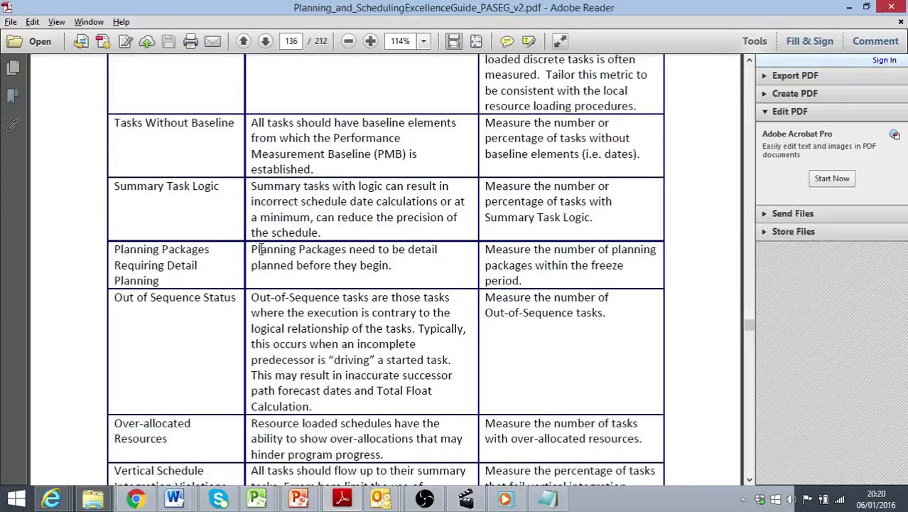
scroll(288, 234, "up", 8)
scroll(298, 227, "up", 12)
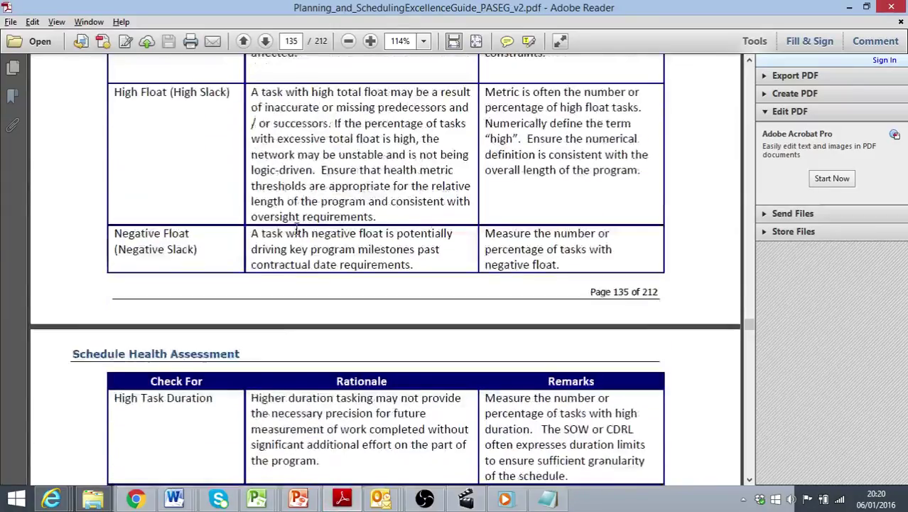
scroll(297, 229, "up", 4)
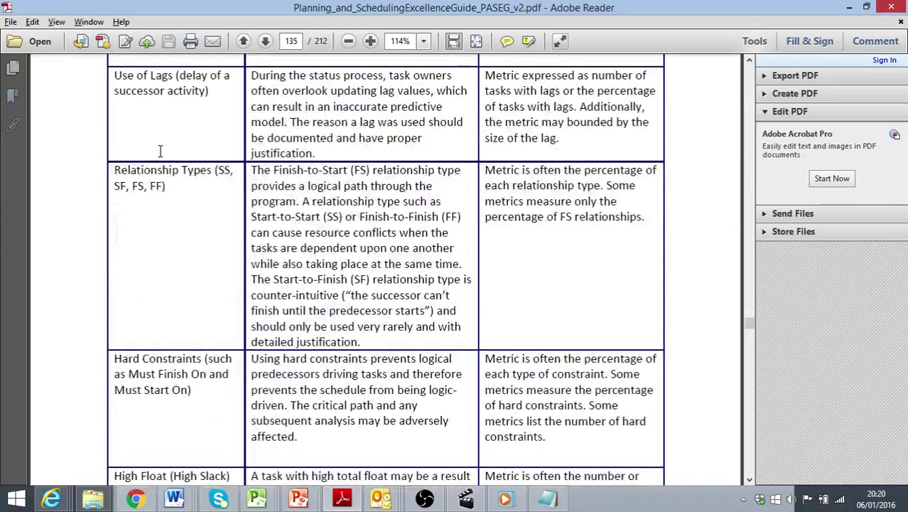